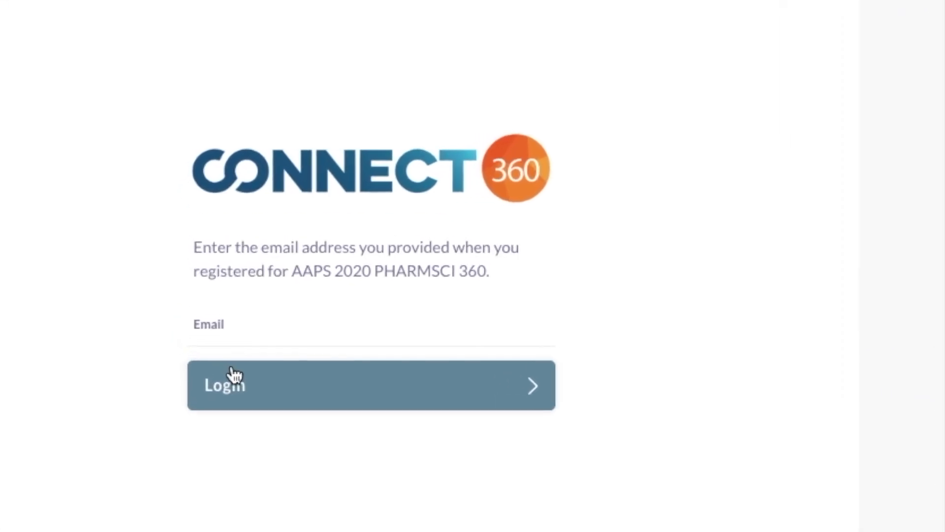
Step: Log in with the registered email and confirm the profile answers, keeping Business type as Consultant/Self-Employed
click(235, 342)
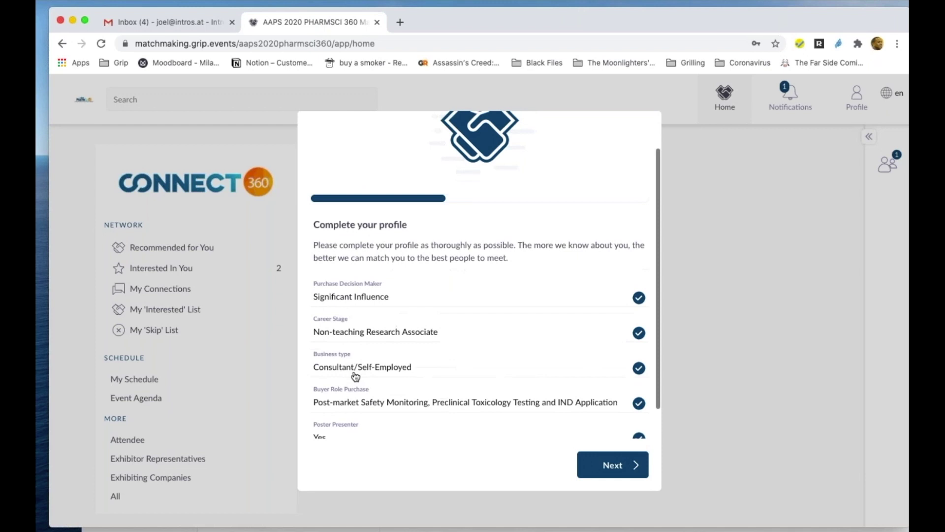
click(357, 334)
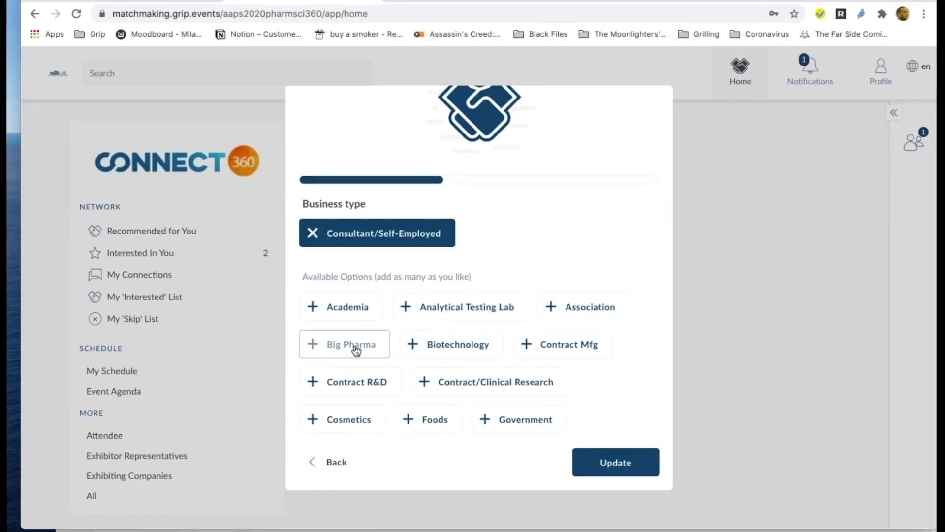
scroll(350, 354, down, 3)
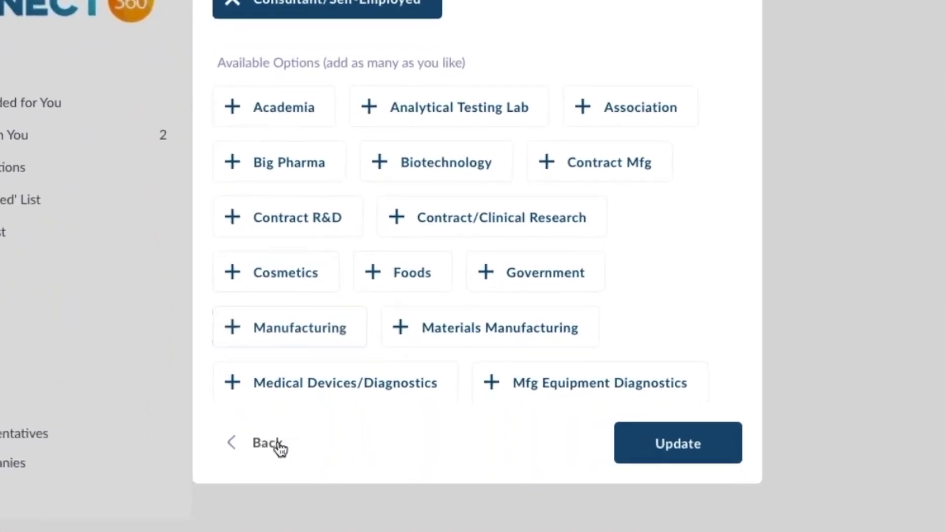
click(278, 445)
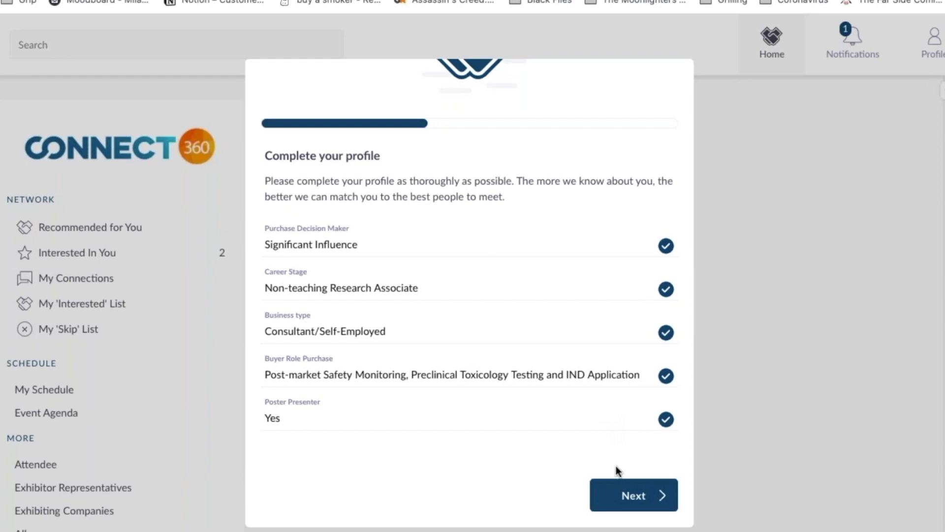
click(628, 503)
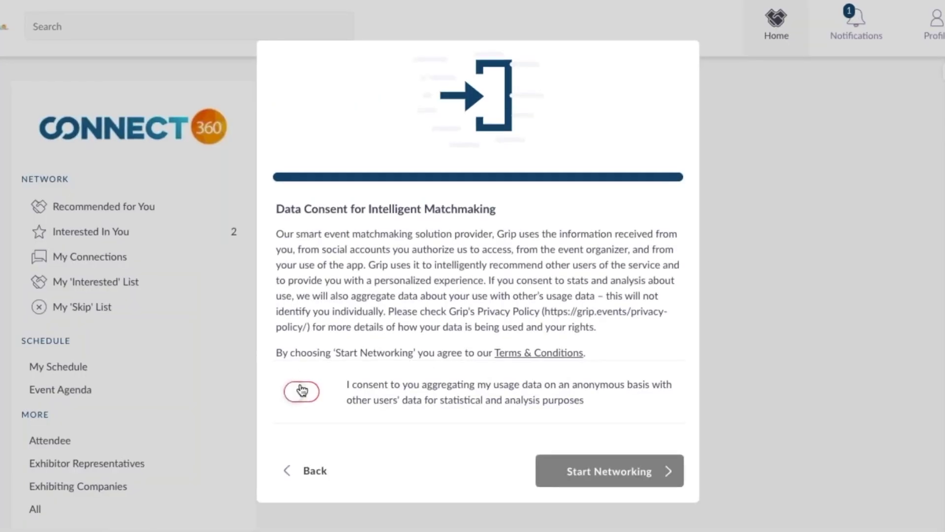
Step: Turn on the anonymous usage-data consent toggle and start networking
click(305, 388)
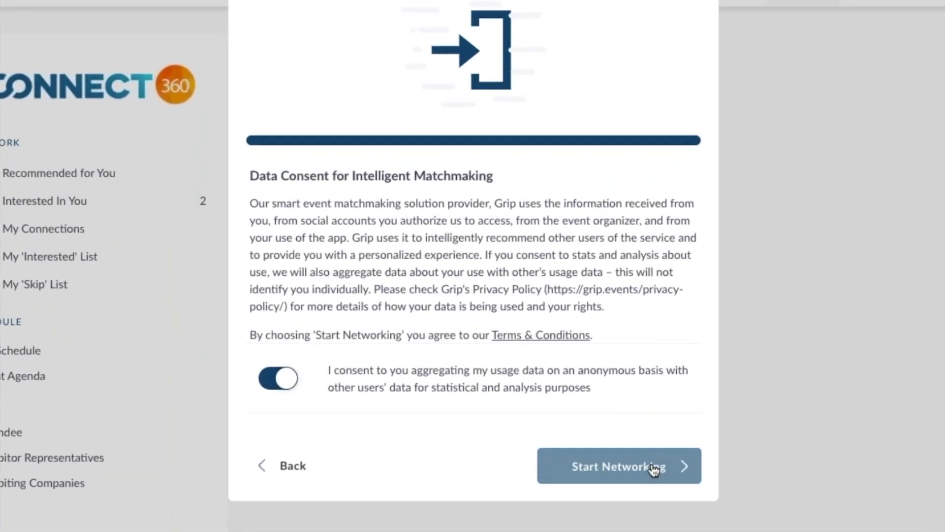
click(649, 467)
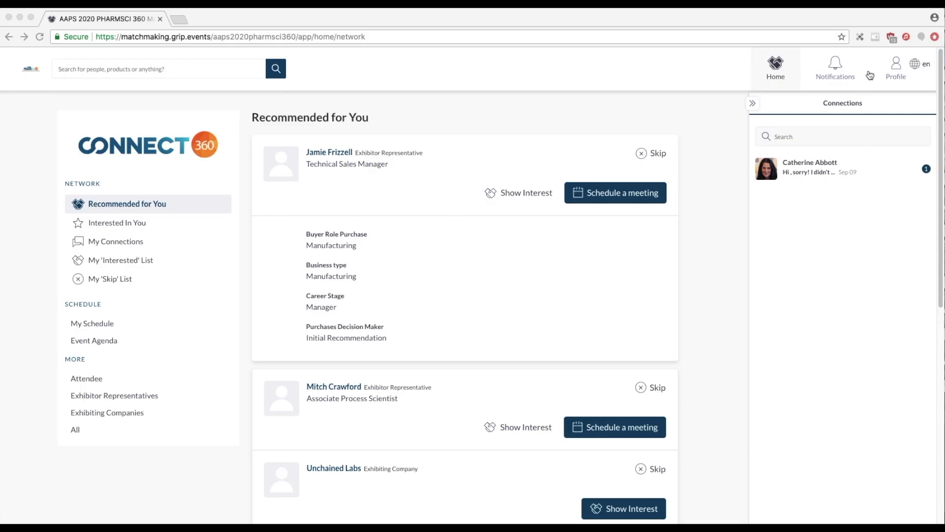
Step: Upload IMG_4902.png as the profile picture on Edit Profile and save it
click(898, 72)
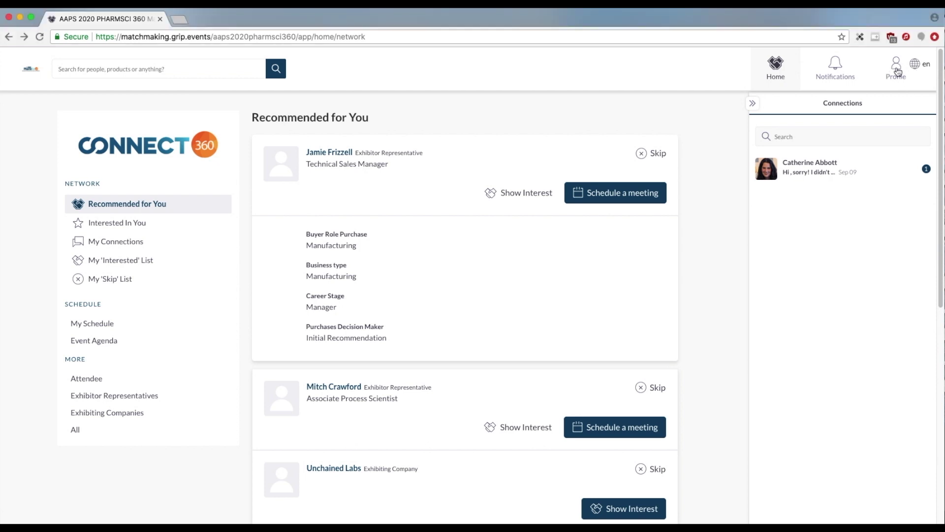
click(898, 72)
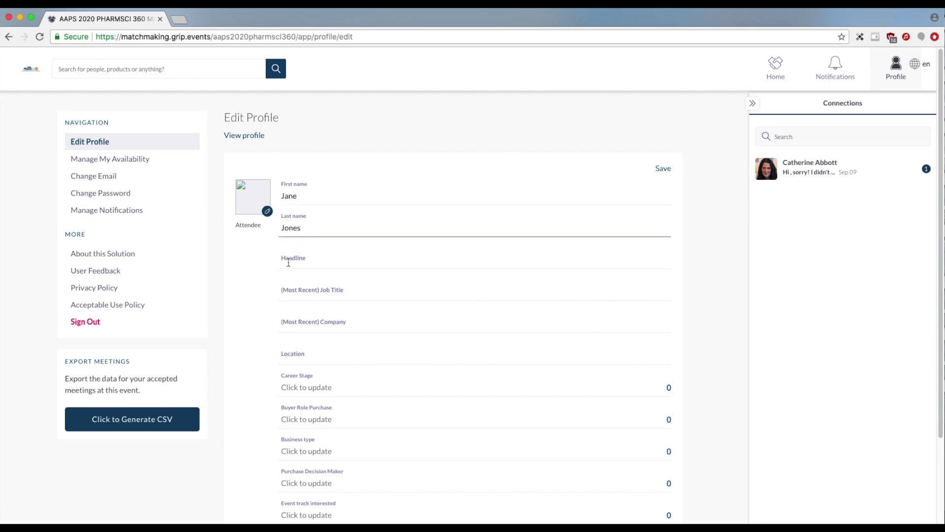
click(267, 212)
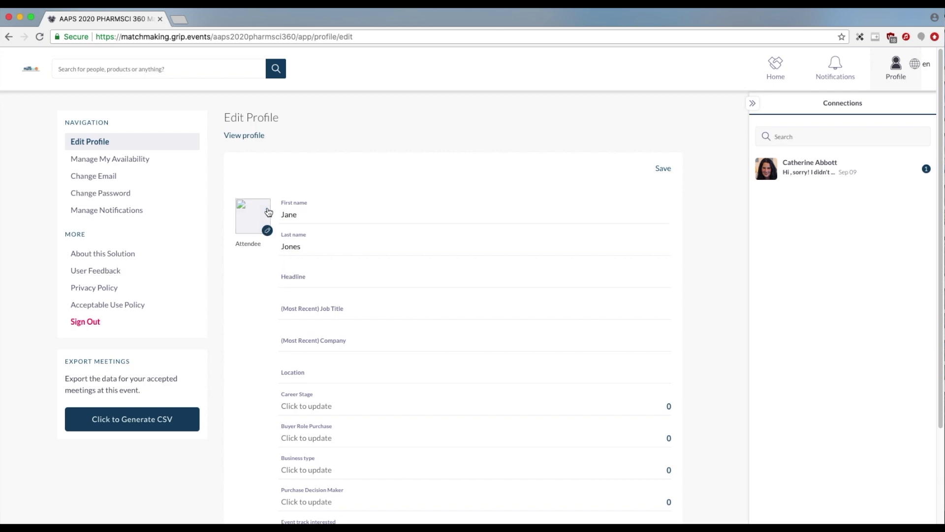
click(266, 203)
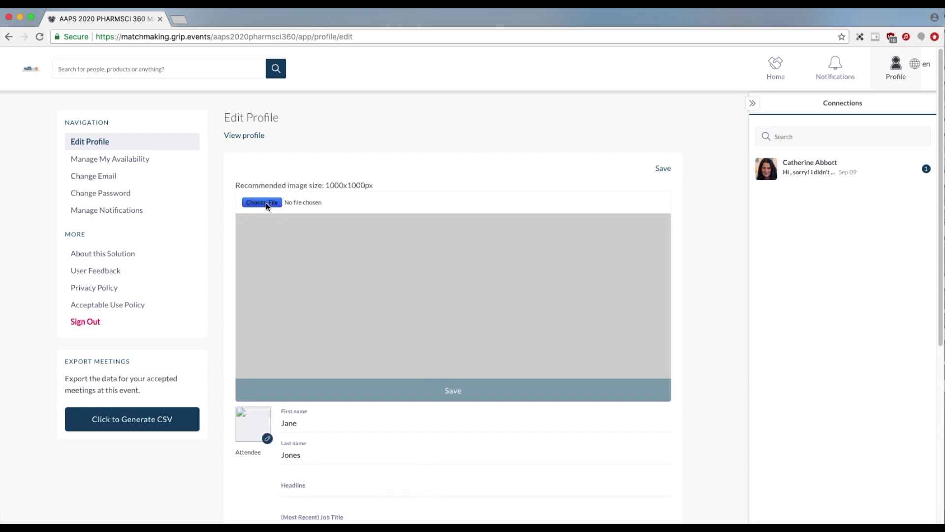
click(305, 90)
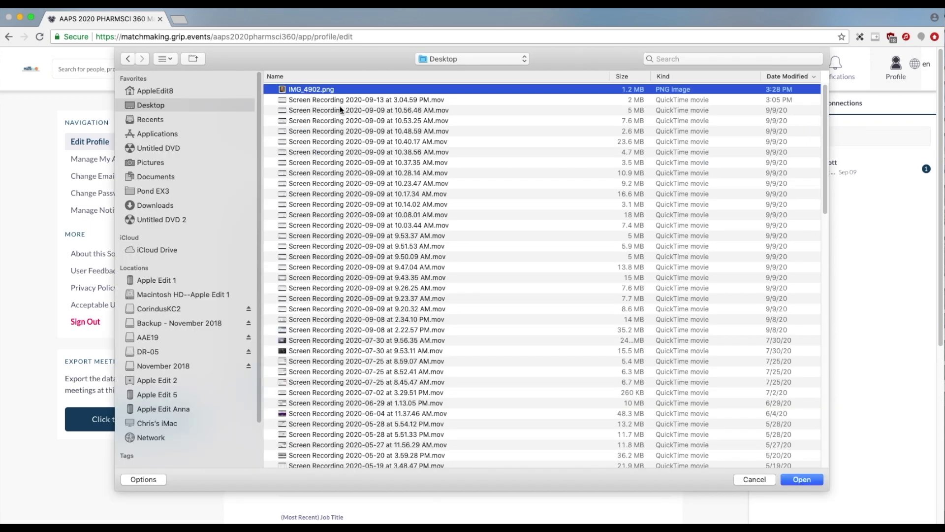
click(800, 478)
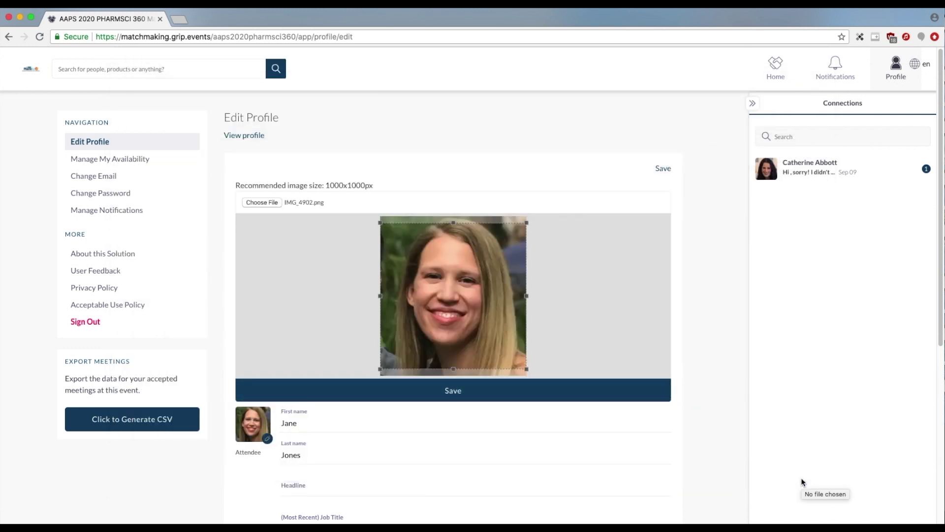
click(503, 400)
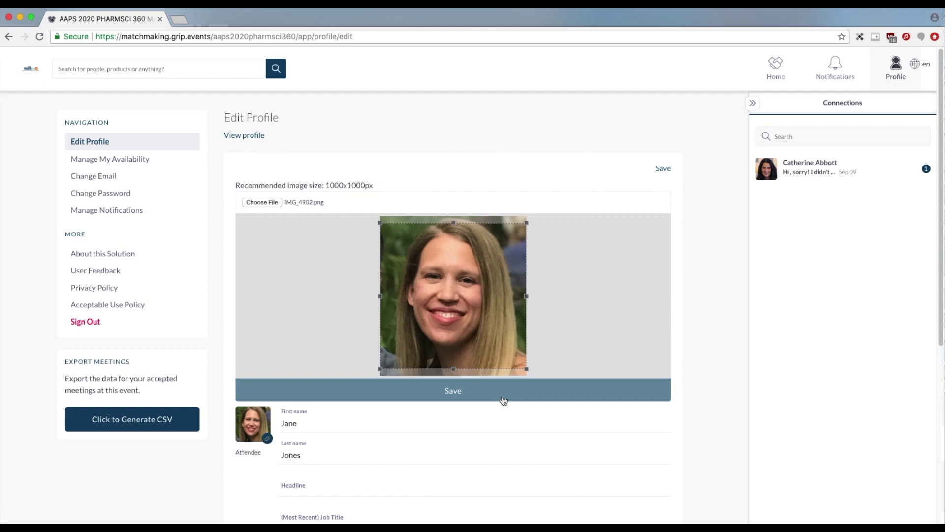
Step: Enter 'Analytical Chemist, Strategic Sourcing Subje' as the profile headline
click(301, 266)
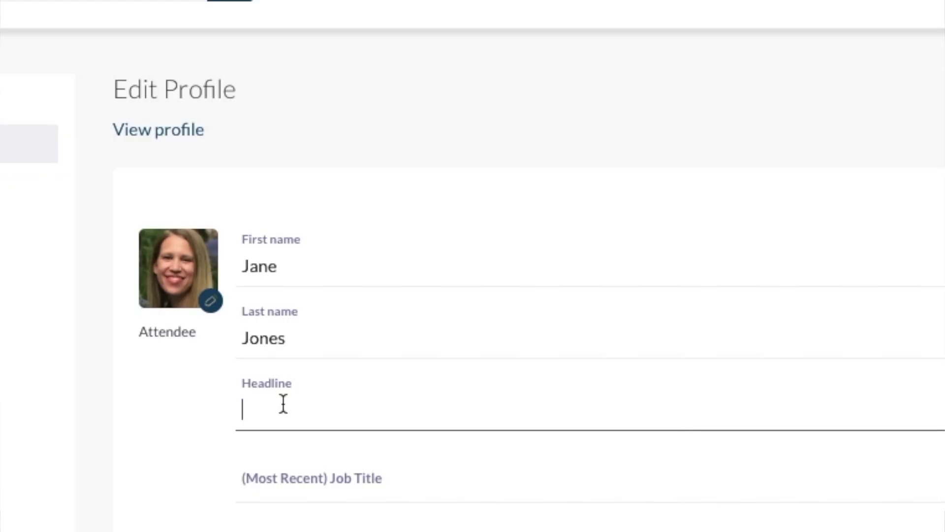
text(Anal)
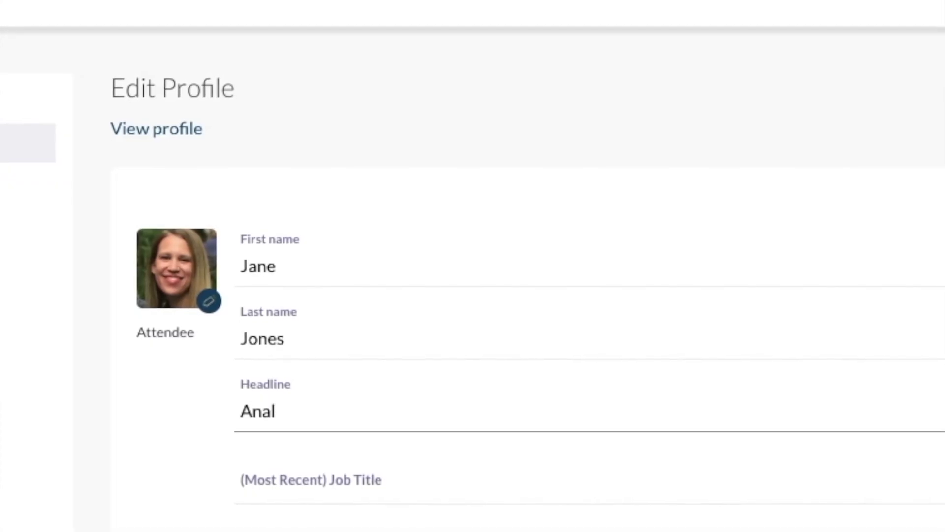
text(ytical )
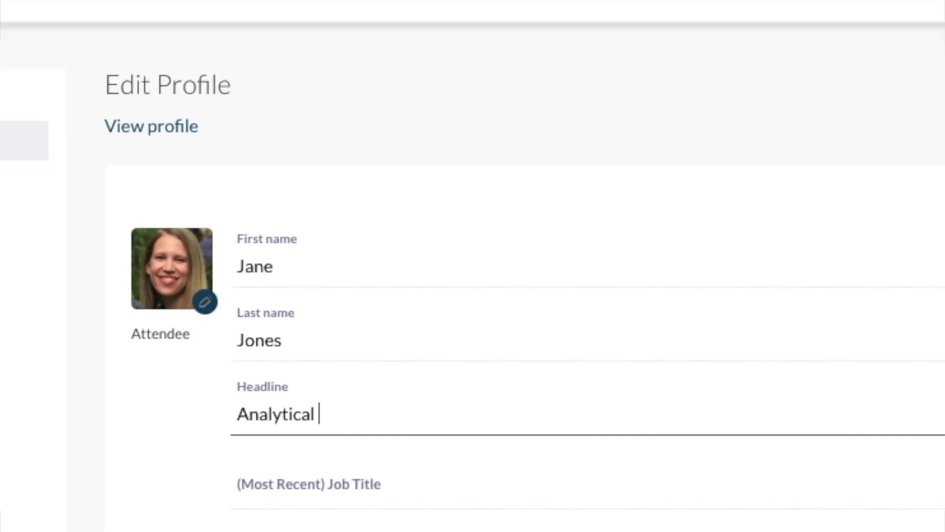
text(Chemist)
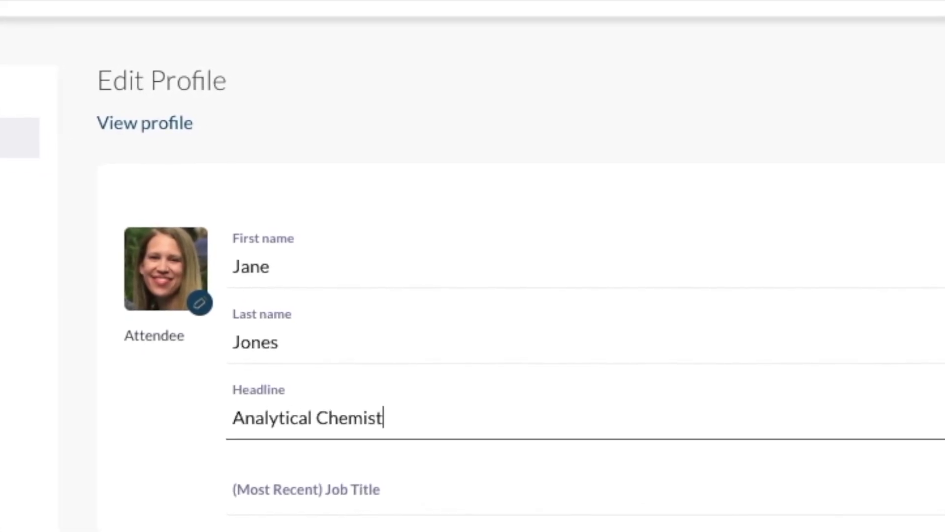
text(, Strate)
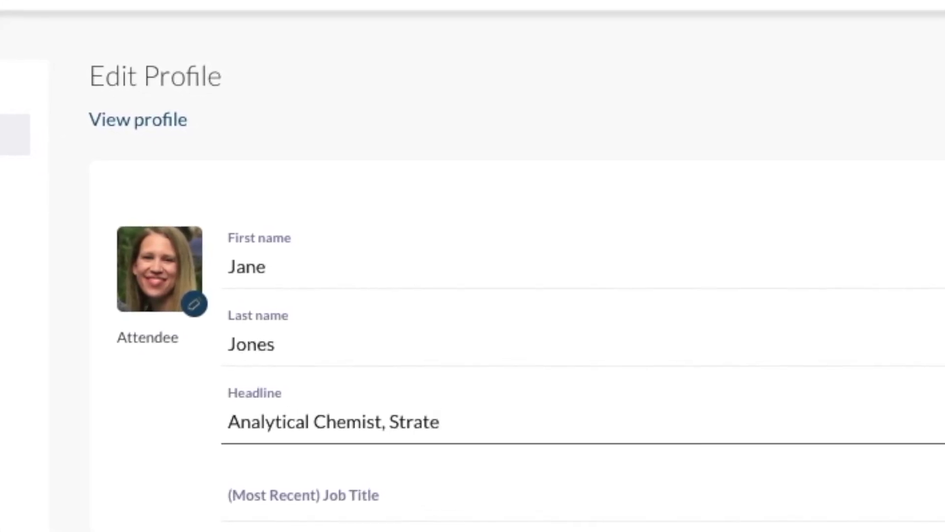
text(gic S)
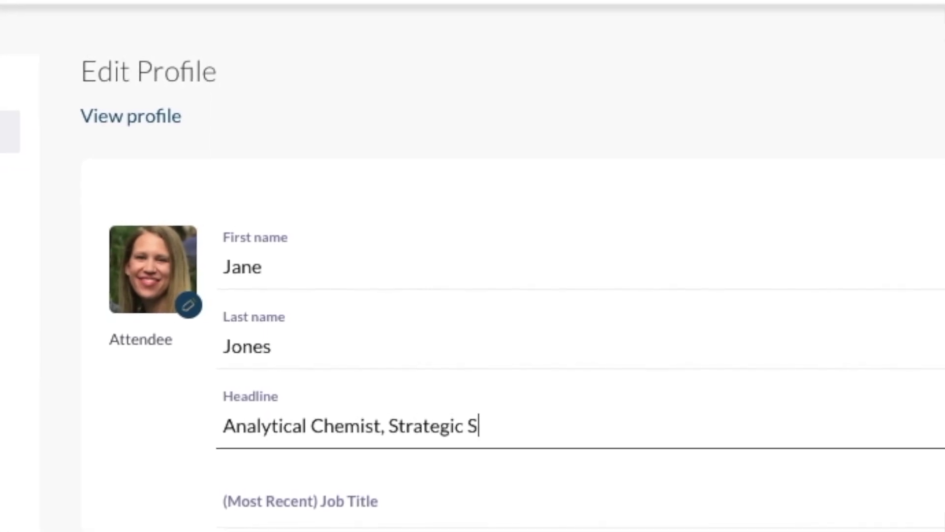
text(ourc)
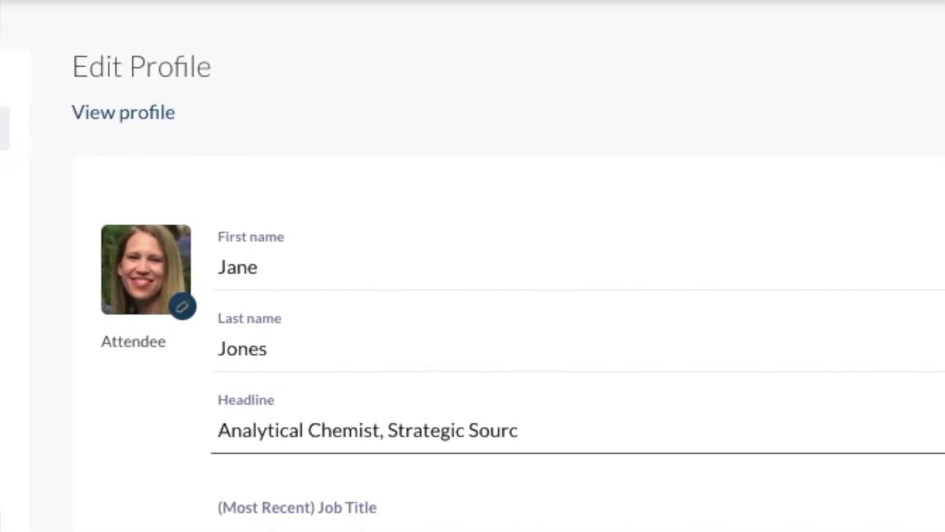
text(ing Subje)
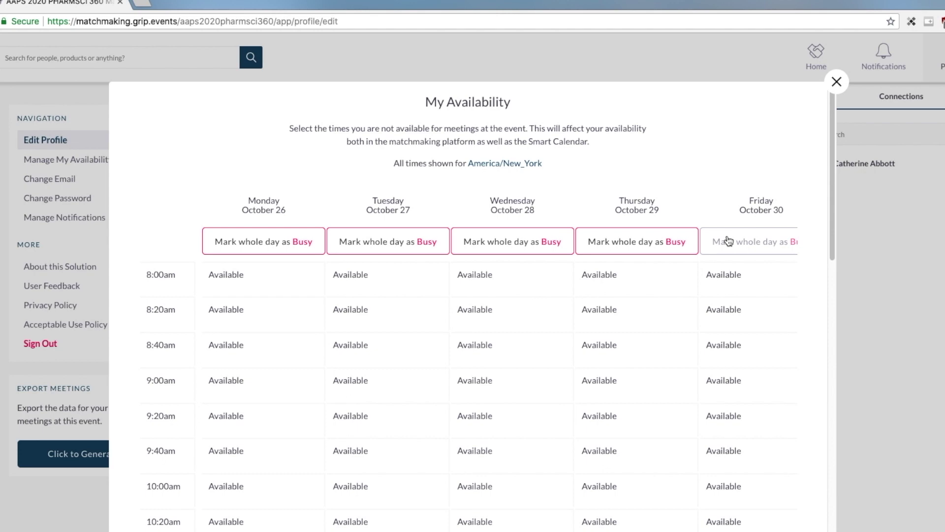
Step: In My Availability, mark Monday October 26 and Wednesday October 28 busy for the whole day
scroll(832, 236, down, 5)
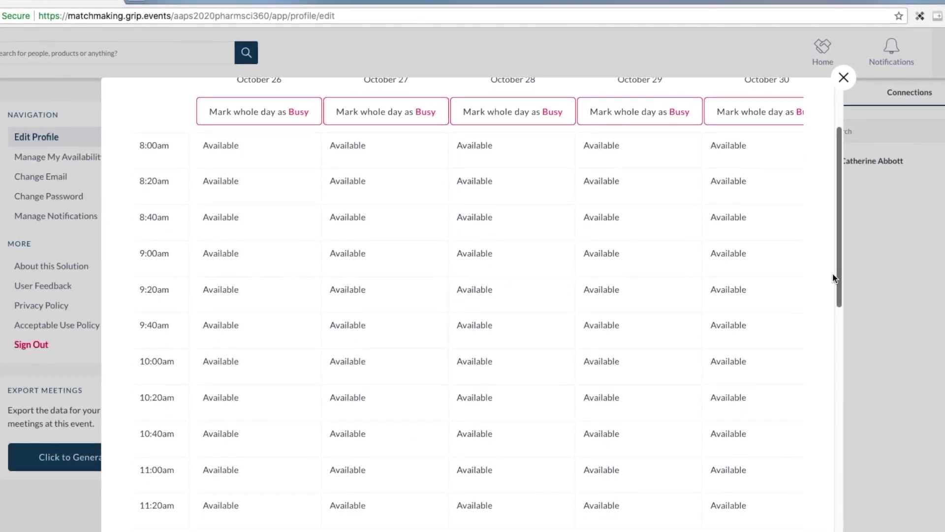
scroll(832, 278, down, 10)
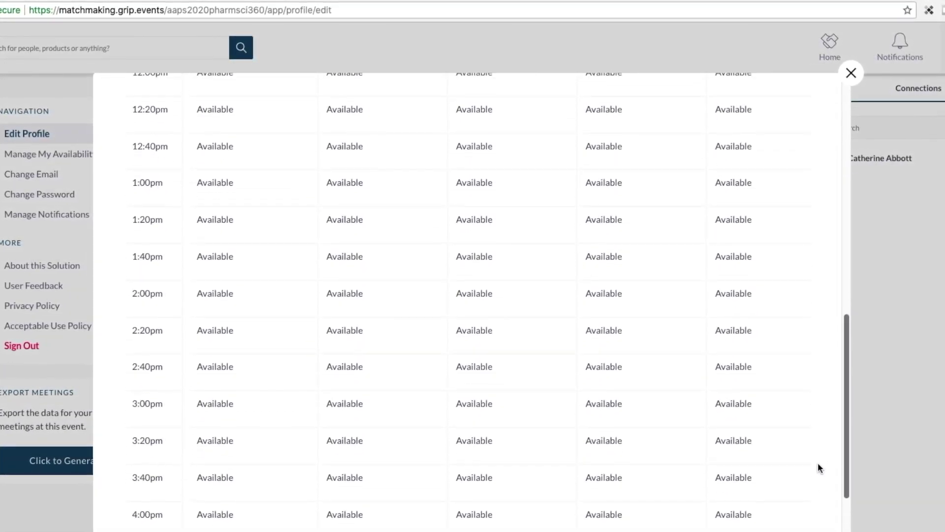
scroll(817, 462, down, 4)
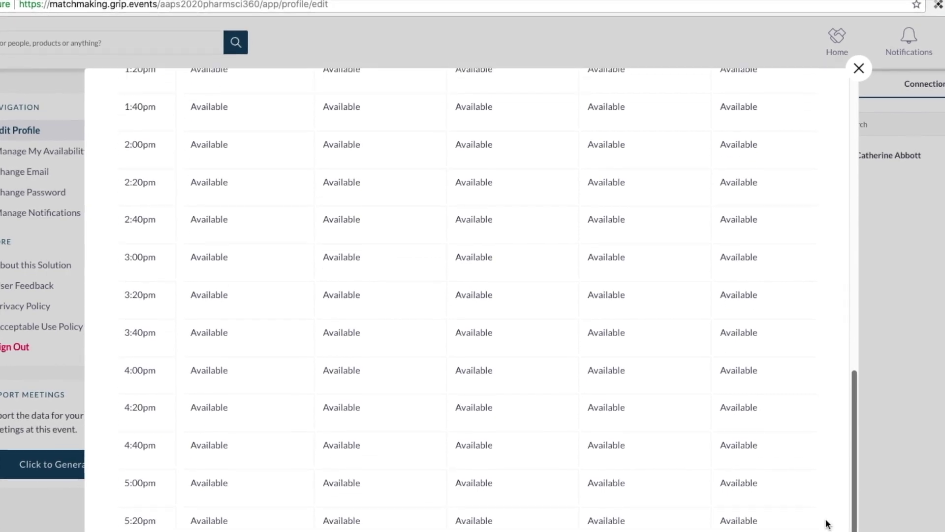
scroll(824, 444, up, 12)
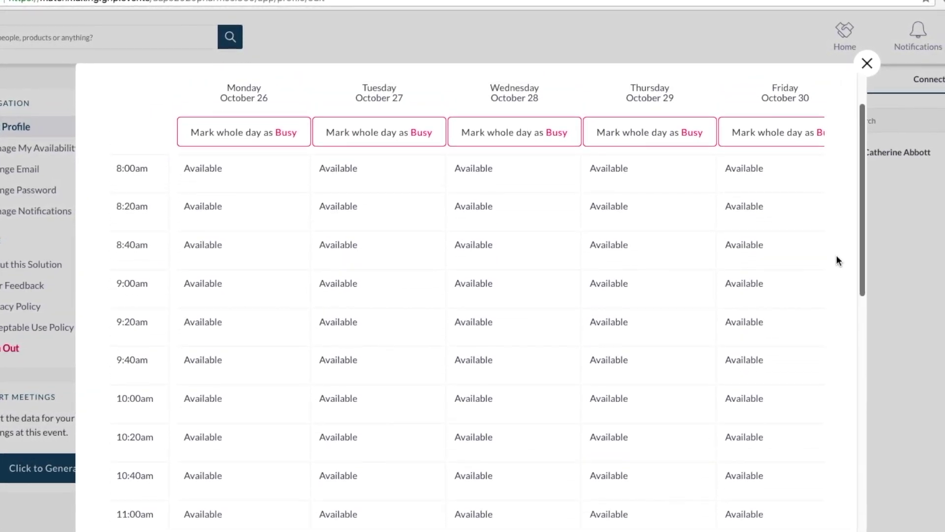
scroll(837, 261, up, 3)
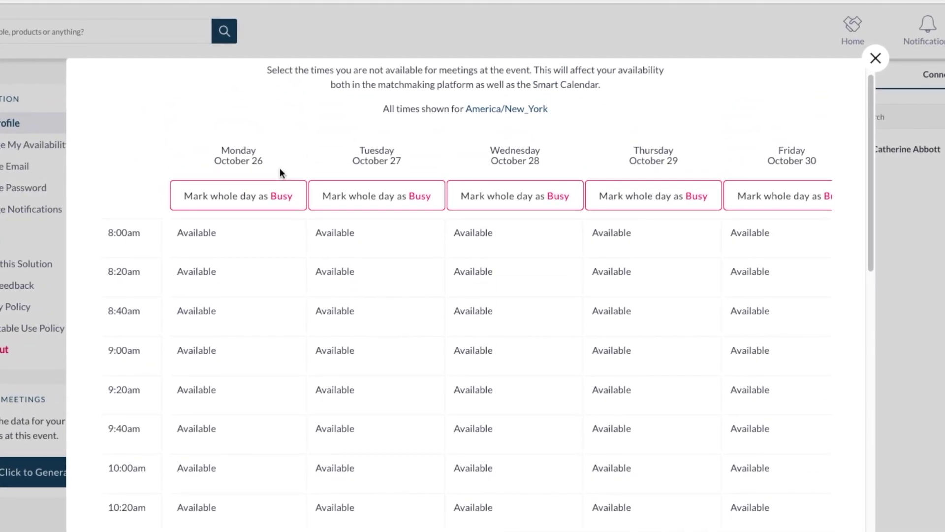
click(261, 199)
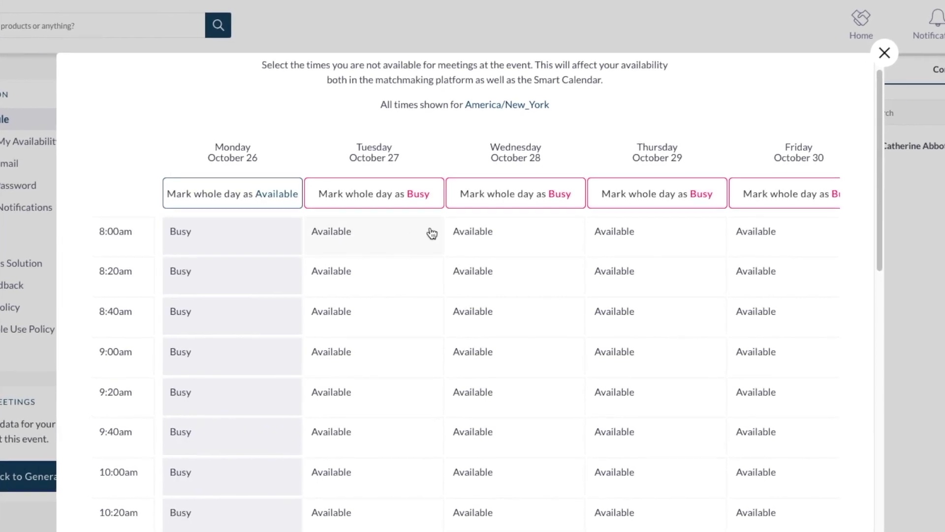
click(482, 196)
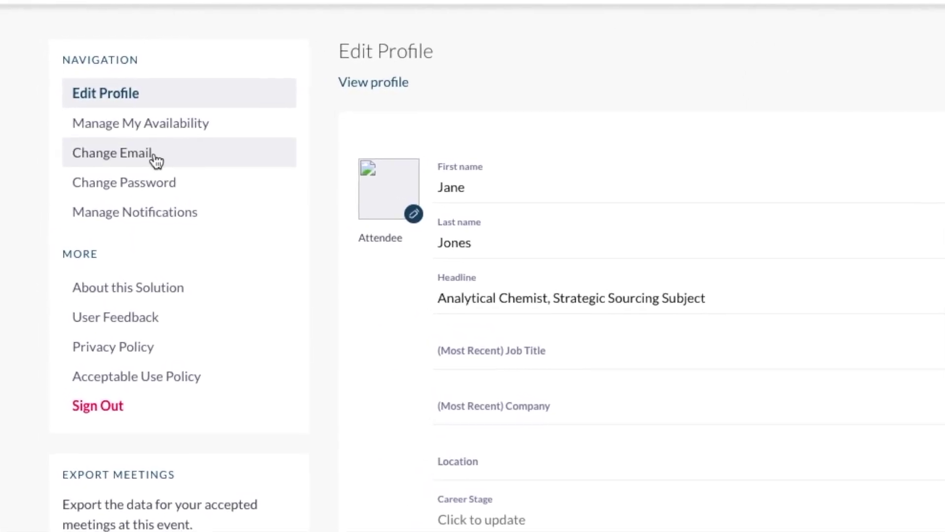
Step: Look at the Change Email form, then dismiss the password change form without saving
click(130, 150)
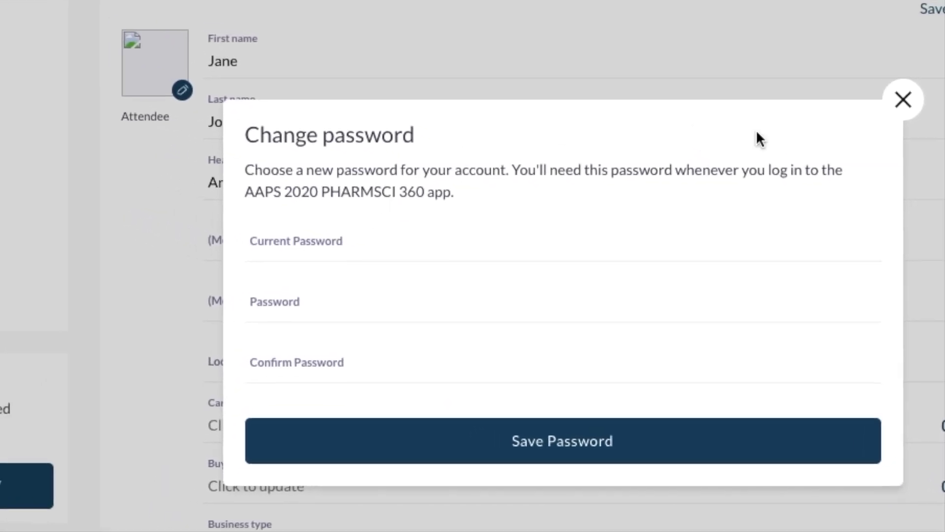
click(930, 134)
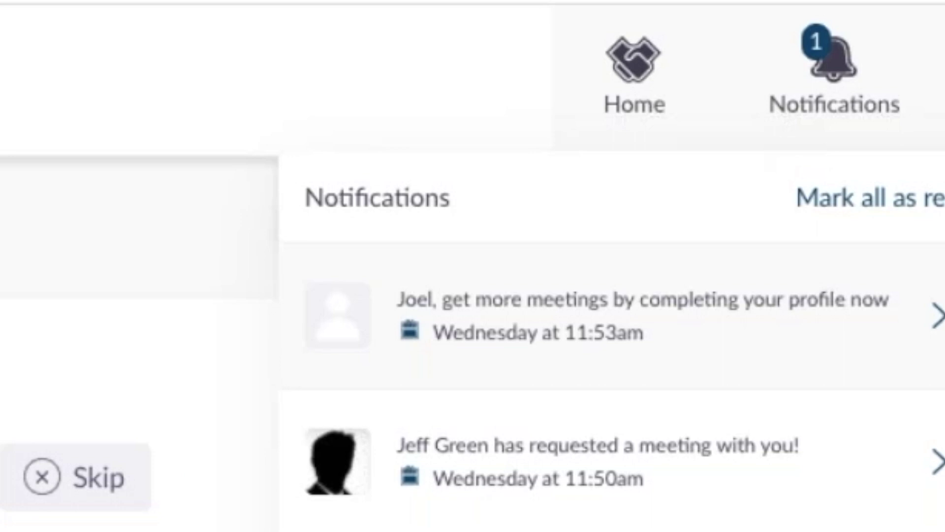
Step: Toggle the notifications list until closed, then open the Home dropdown menu
click(864, 63)
click(876, 105)
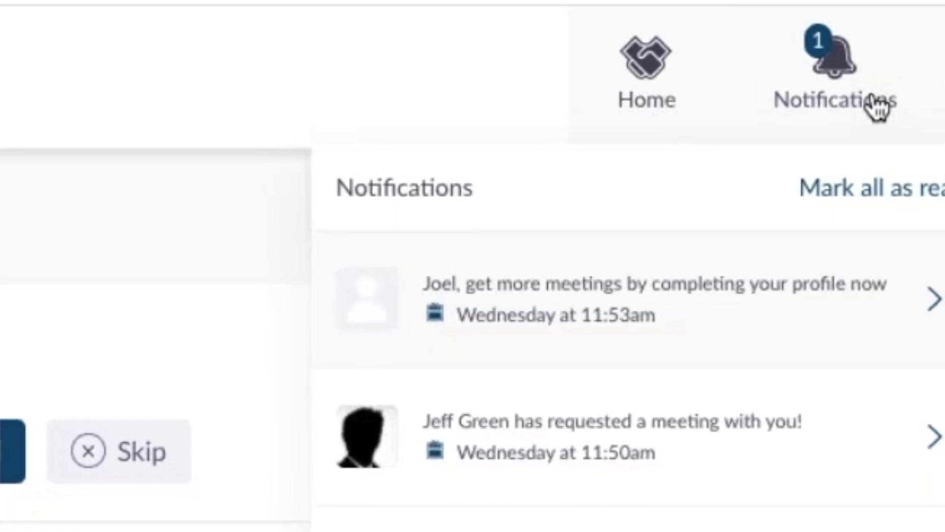
click(865, 131)
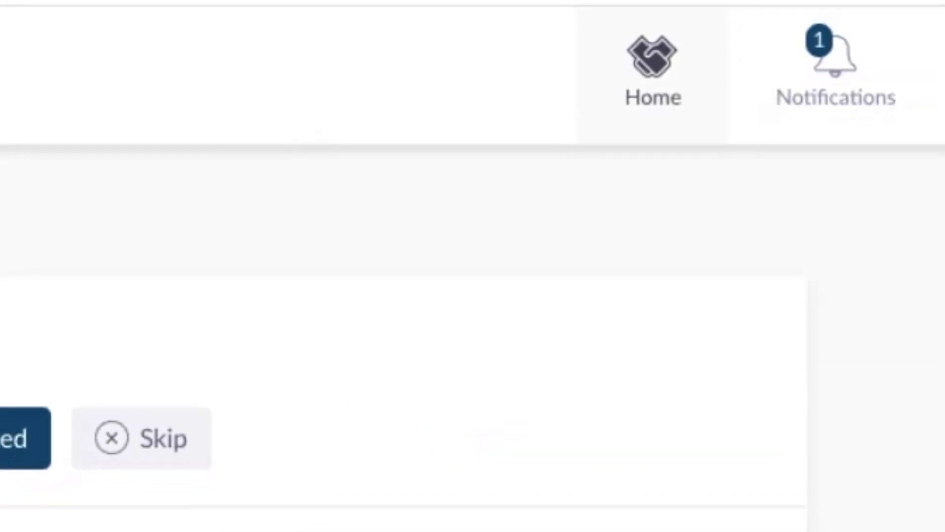
click(811, 79)
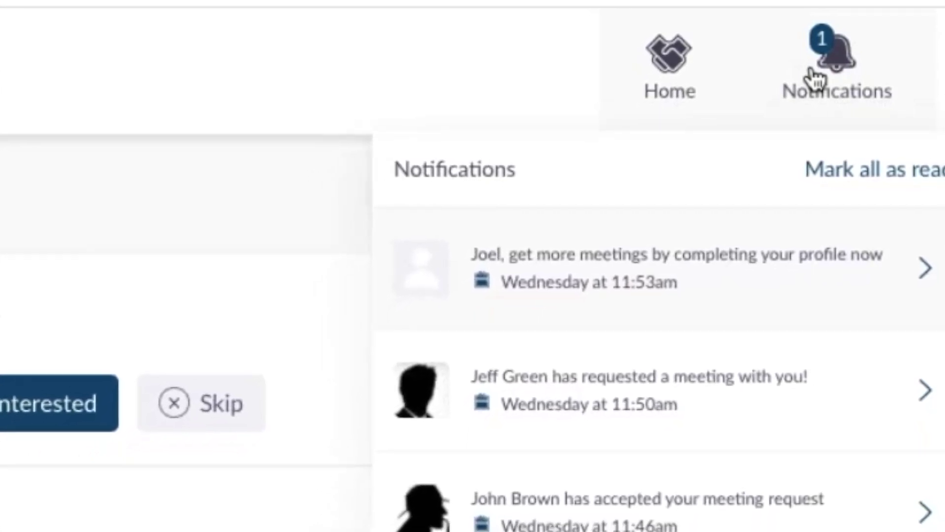
click(812, 78)
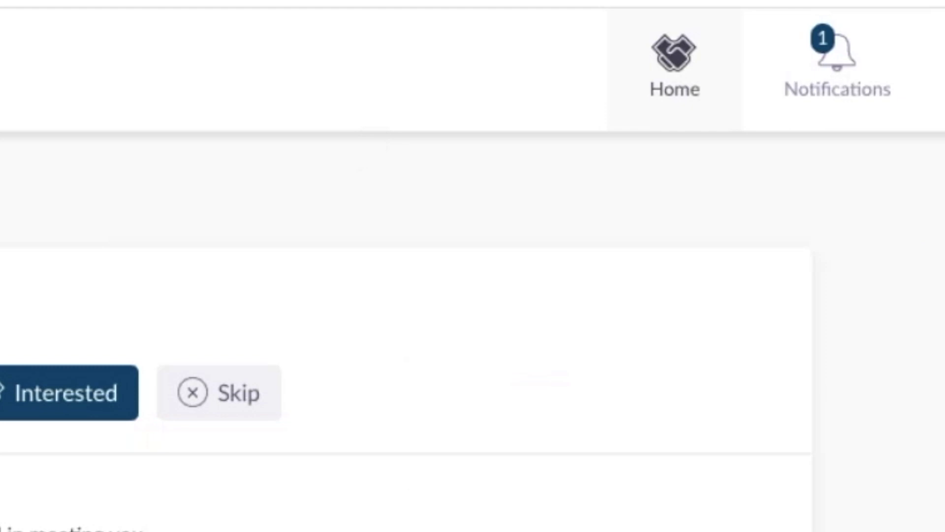
click(678, 64)
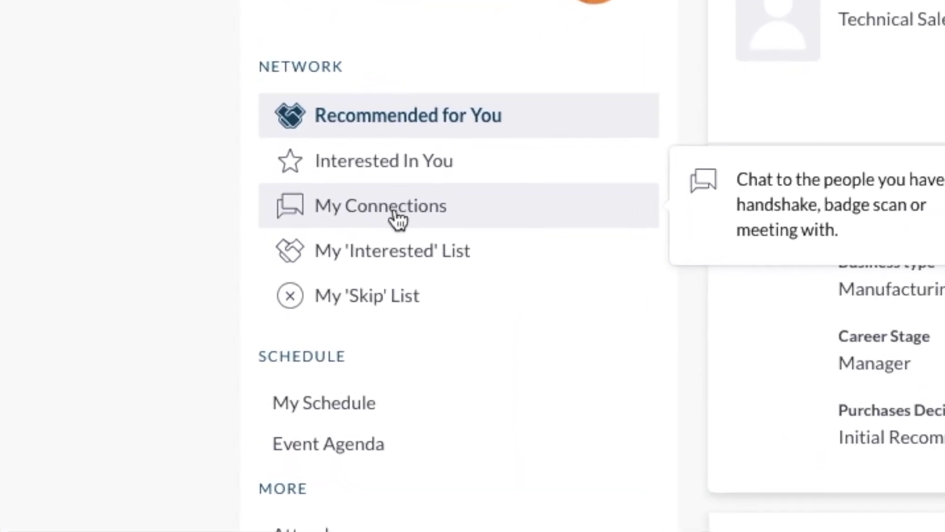
Step: Go to My Connections and expand the right-hand Connections side panel
click(410, 211)
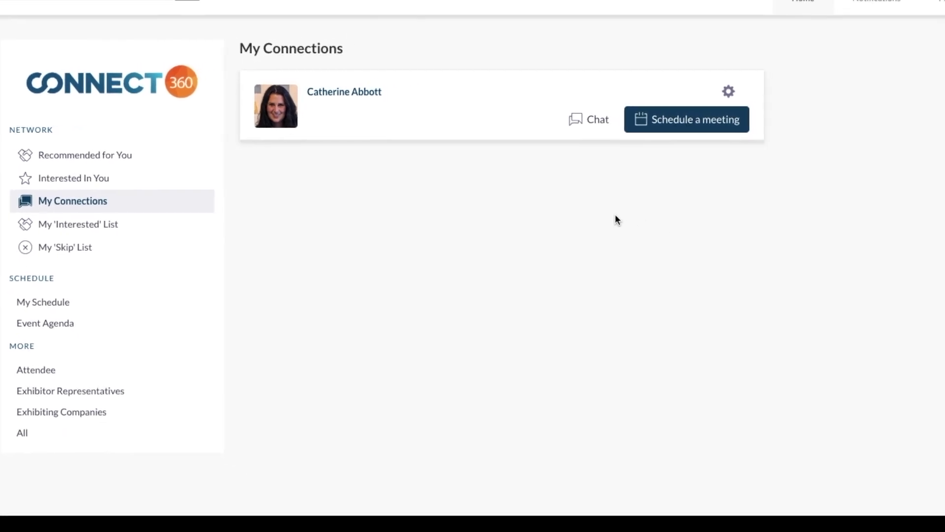
click(893, 45)
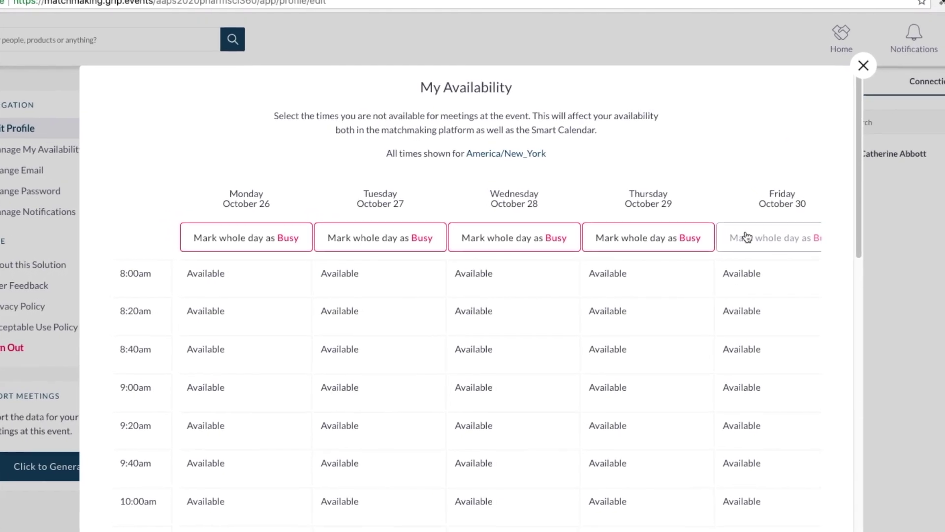
Step: Scroll down the My Availability grid to review the meeting slots
drag(884, 216, 915, 473)
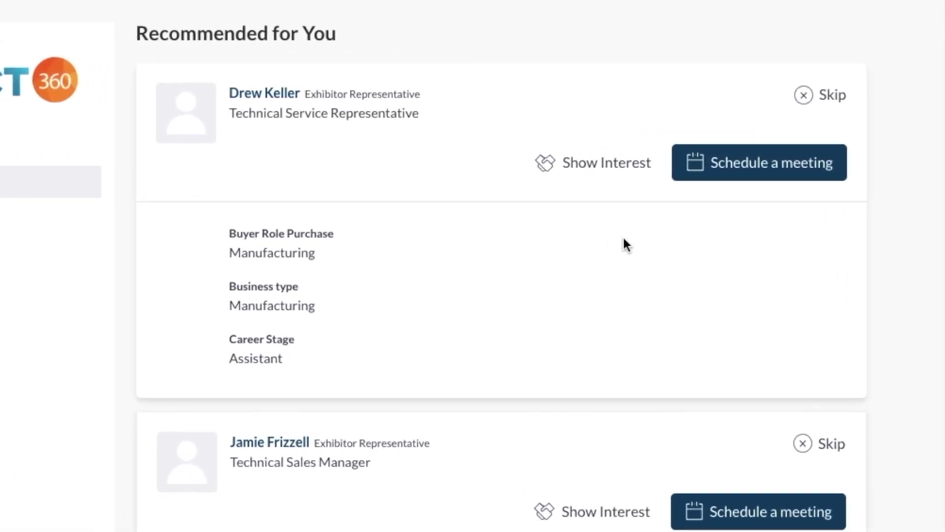
Step: Skip the first representative card in Recommended for You
click(805, 94)
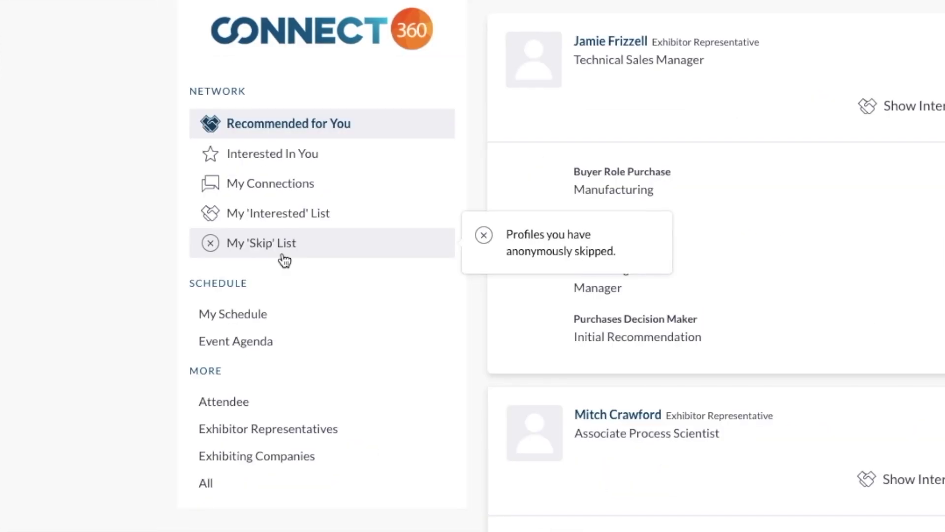
Step: Unskip the Technical Service Representative from My 'Skip' List so it tops Recommended for You again
click(227, 206)
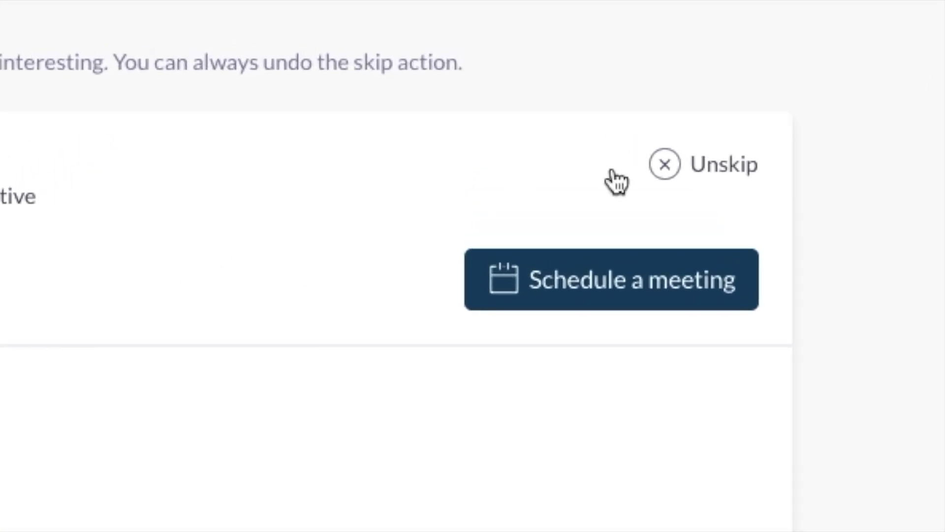
click(703, 197)
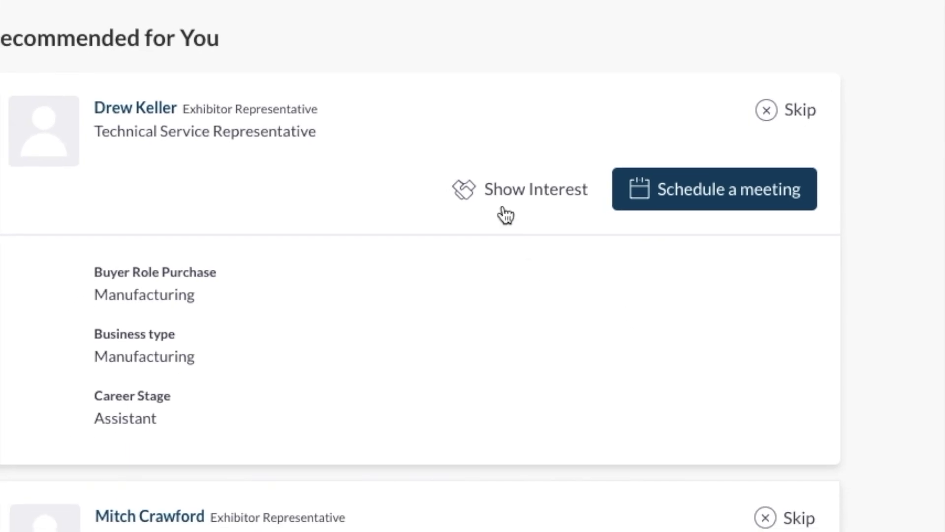
Step: Show interest in the Technical Service Representative and confirm it appears in My 'Interested' List
click(524, 190)
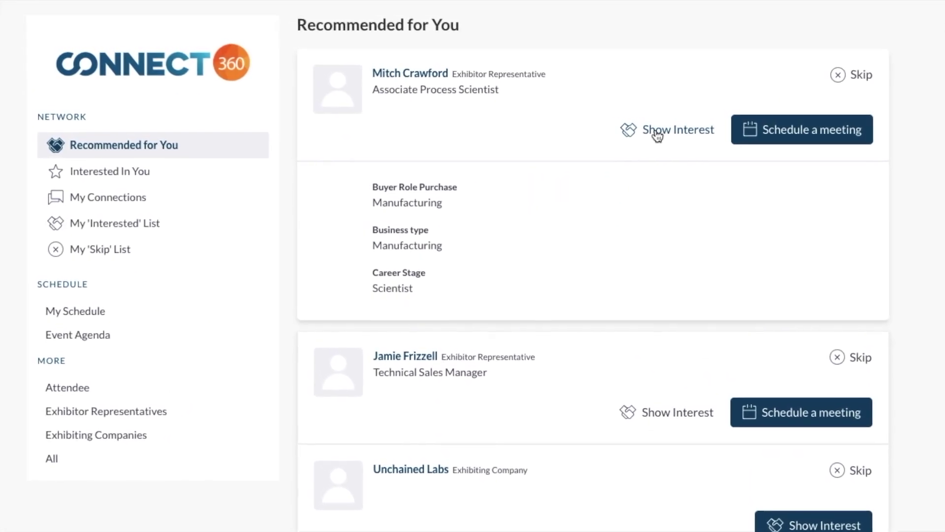
click(123, 231)
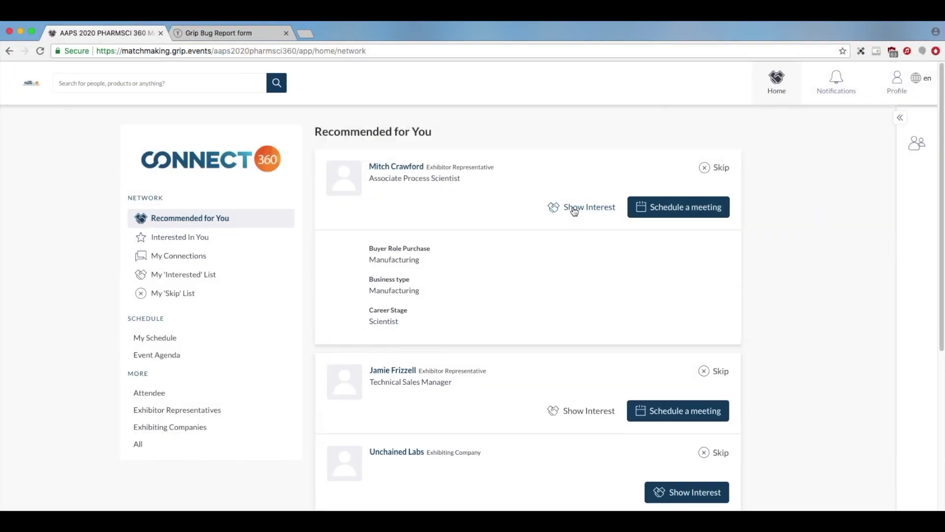
click(191, 274)
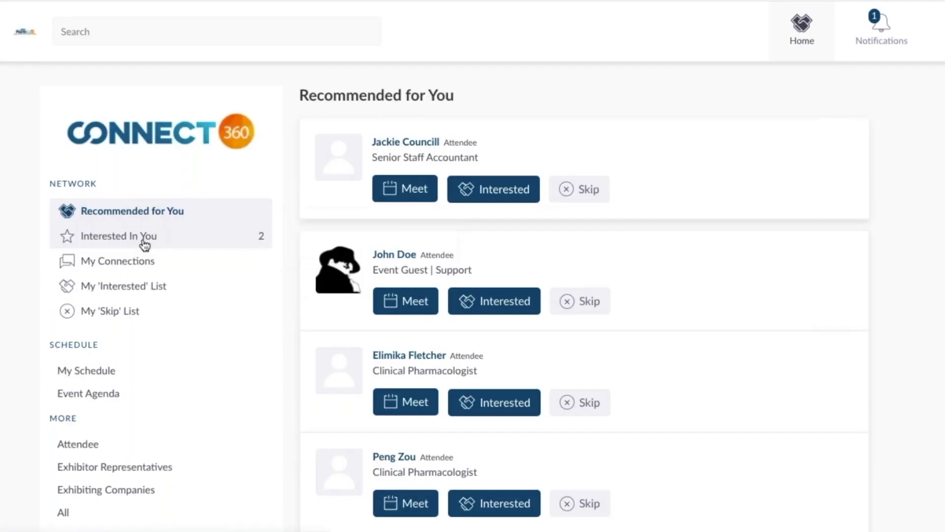
Step: Return interest to the Event Guest in Interested In You, creating a handshake connection
click(144, 241)
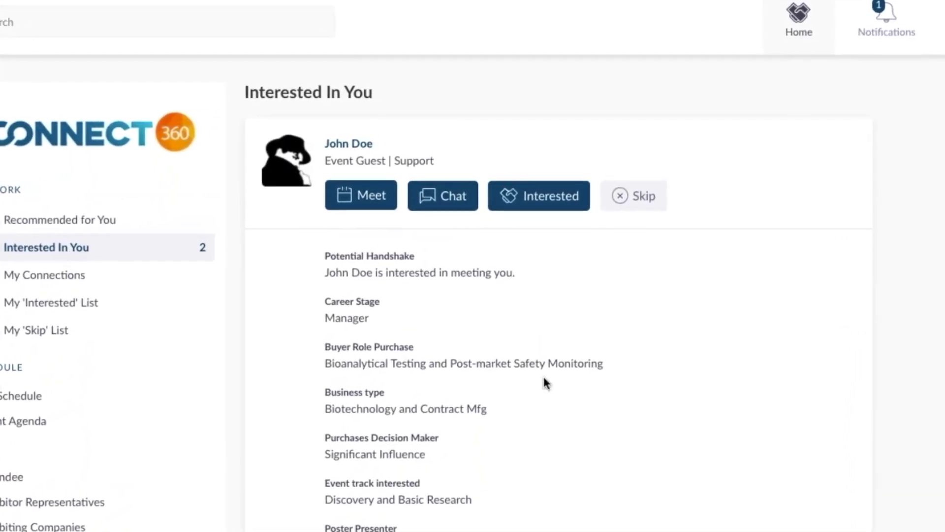
click(547, 117)
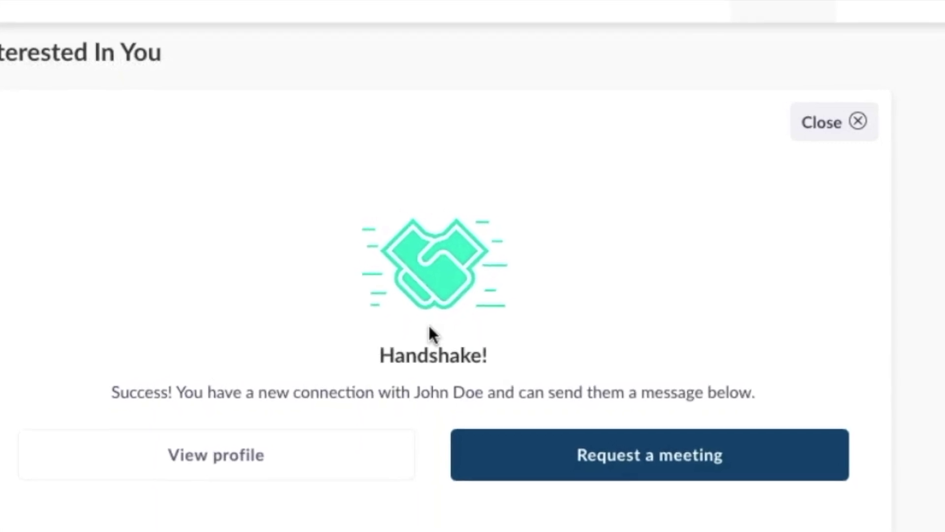
Step: Review the Event Guest's full profile details, then bring up My Connections
click(411, 359)
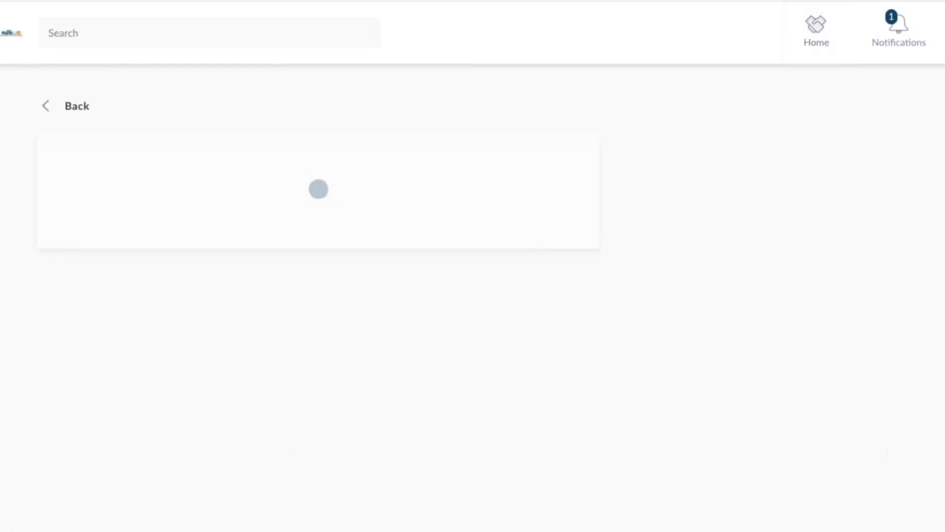
click(323, 471)
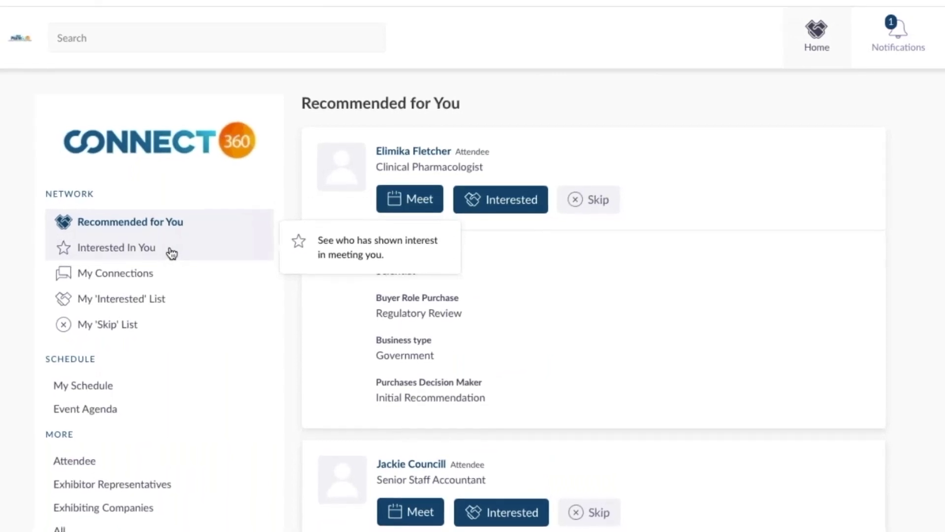
click(163, 269)
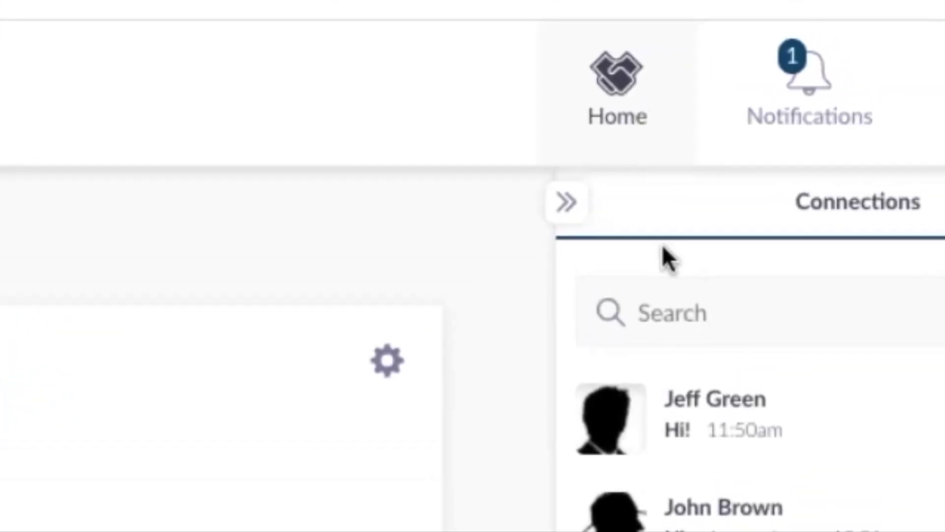
Step: Collapse the Connections chat panel and scroll through the four contacts in My Connections
click(566, 202)
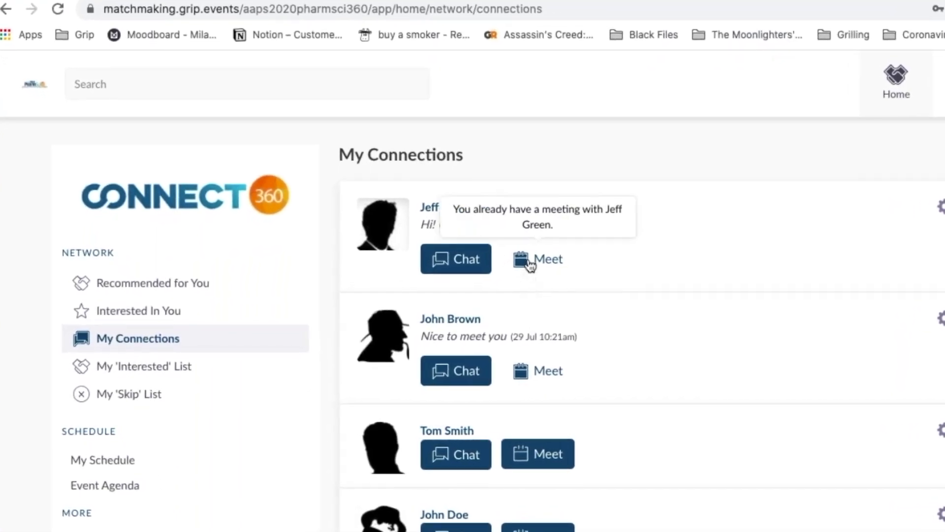
scroll(540, 353, down, 2)
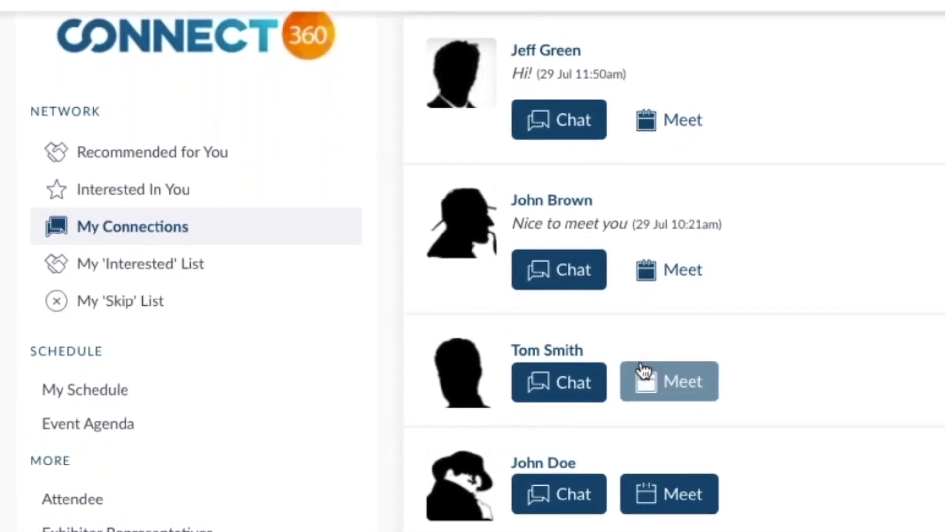
Step: Start a meeting request with the Sales attendee, review their profile, and show the available dates
click(681, 386)
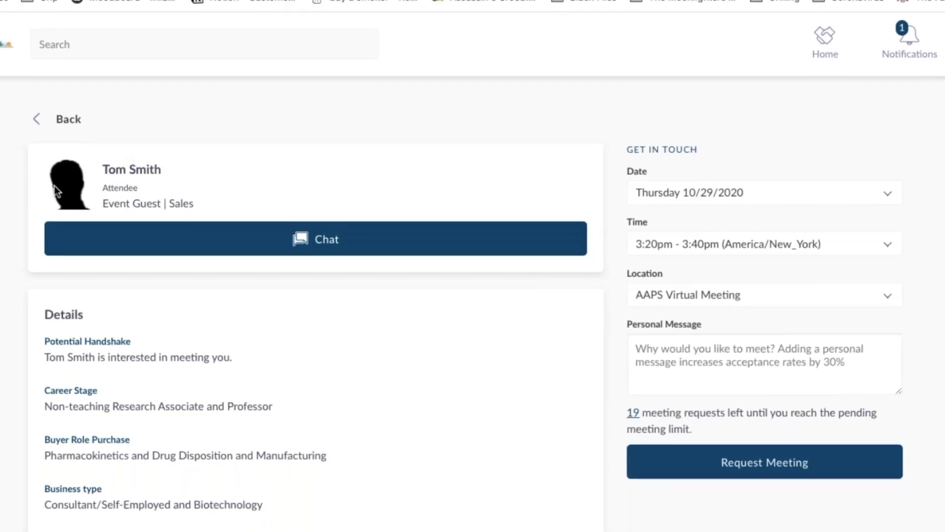
scroll(118, 218, down, 3)
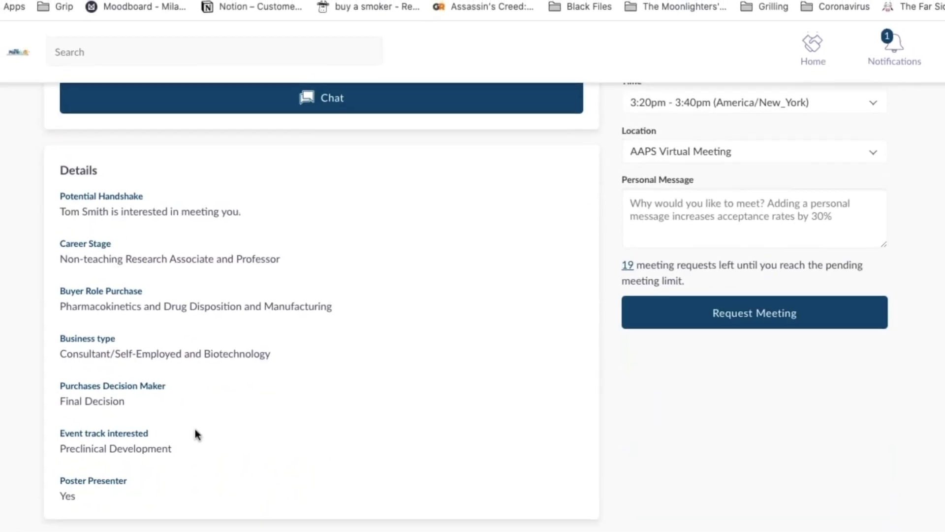
scroll(467, 308, up, 1)
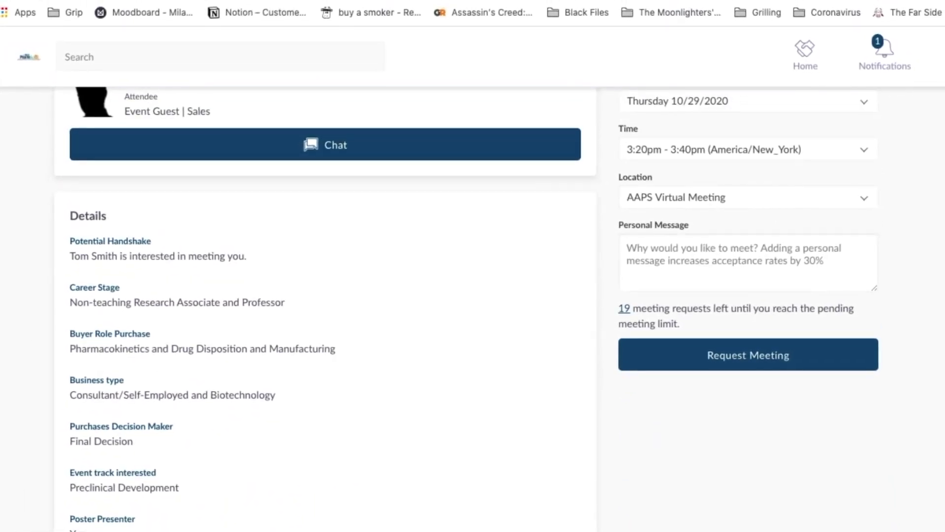
scroll(578, 349, up, 3)
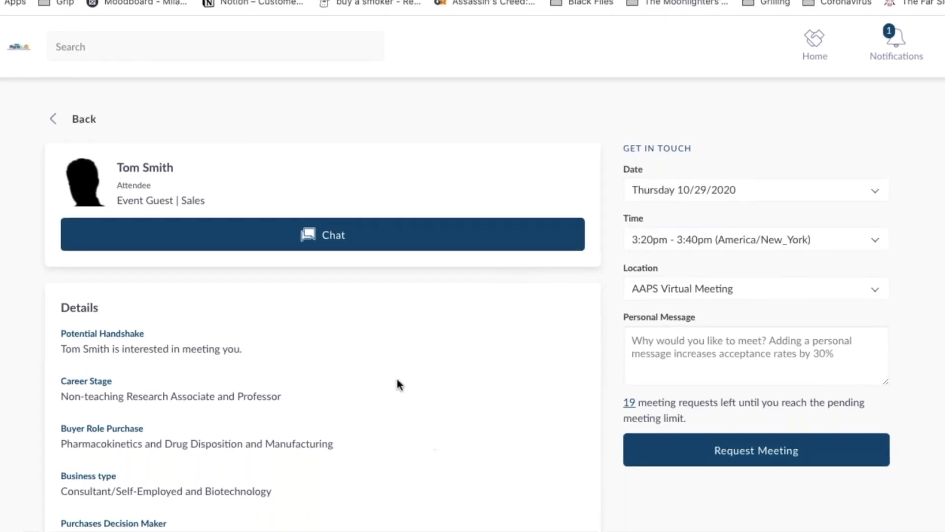
scroll(397, 383, down, 2)
scroll(394, 383, up, 2)
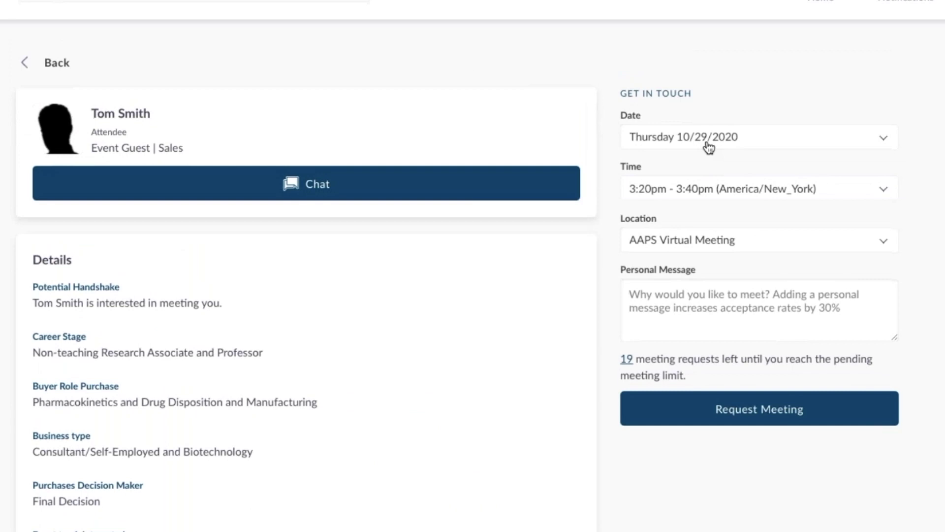
click(705, 144)
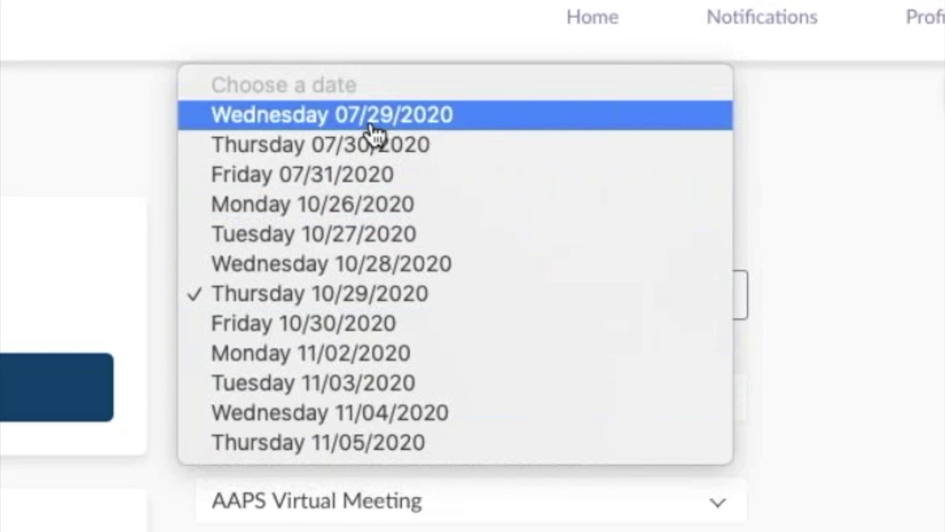
Step: Set the meeting date to Wednesday 07/29/2020 and bring up the time slots
click(392, 118)
click(480, 68)
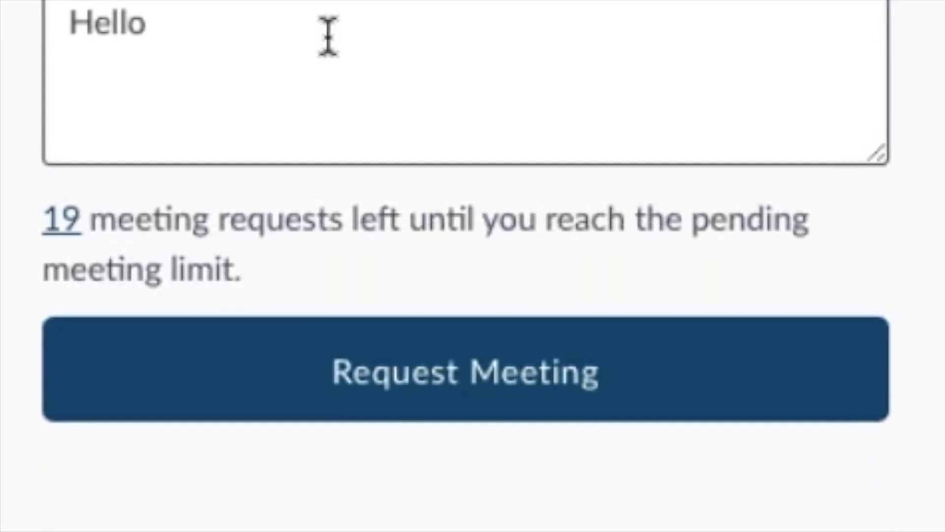
Step: Send the meeting request for Wednesday 29 July 2020, 1:00–1:15pm
click(322, 389)
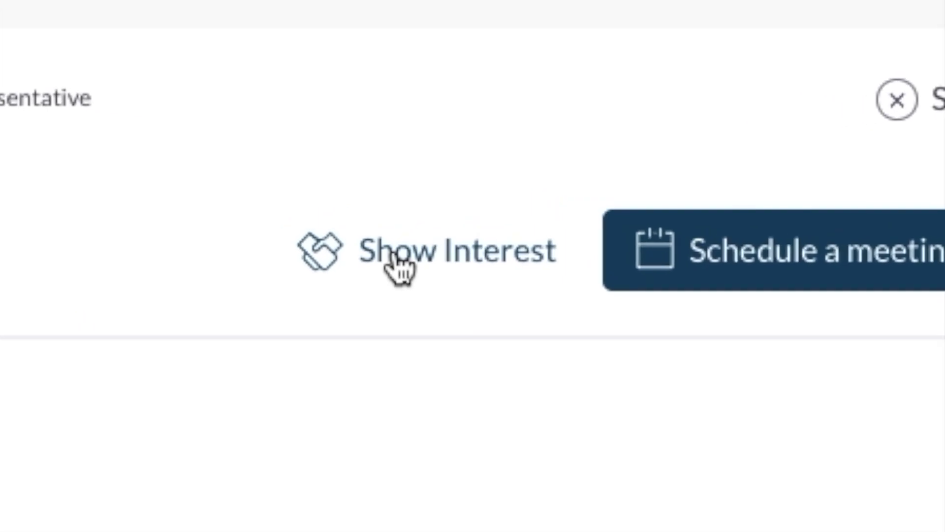
Step: Skip the top recommendation, check My 'Skip' and 'Interested' lists, and return to Recommended for You
click(897, 99)
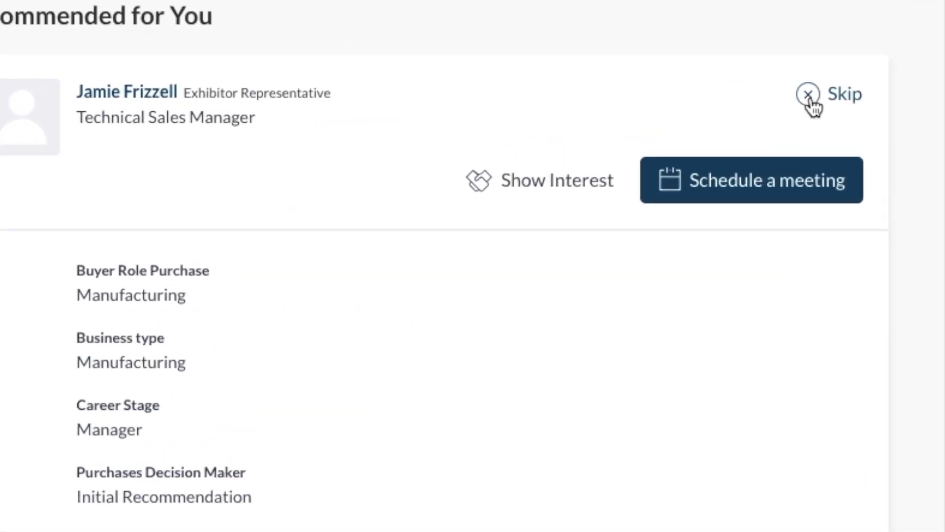
click(280, 256)
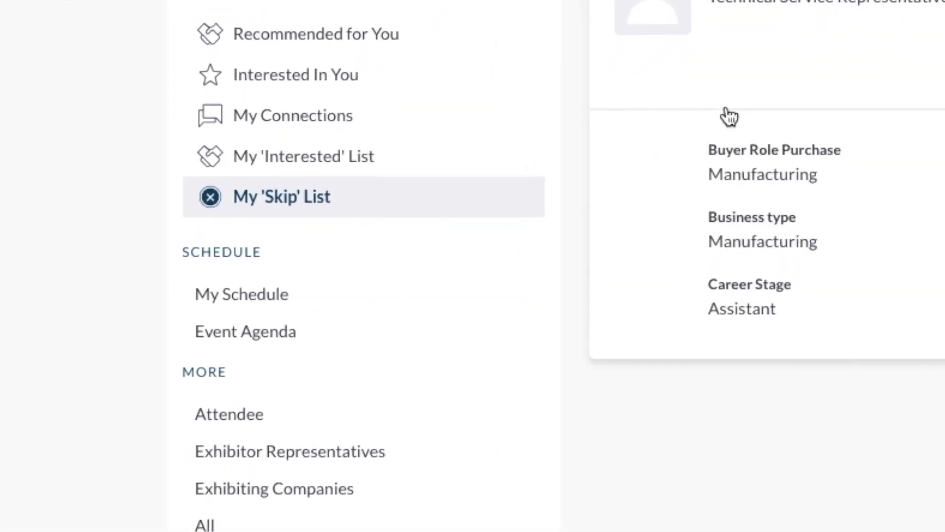
click(305, 156)
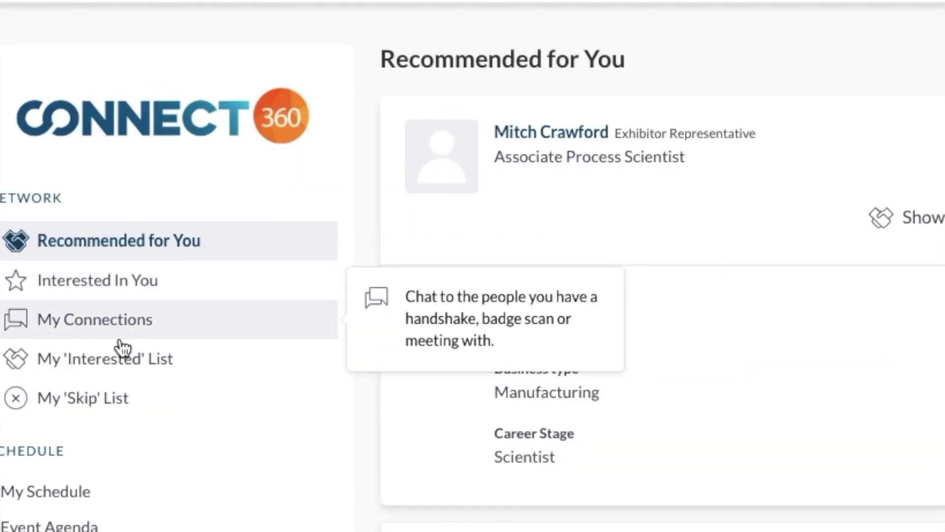
click(125, 358)
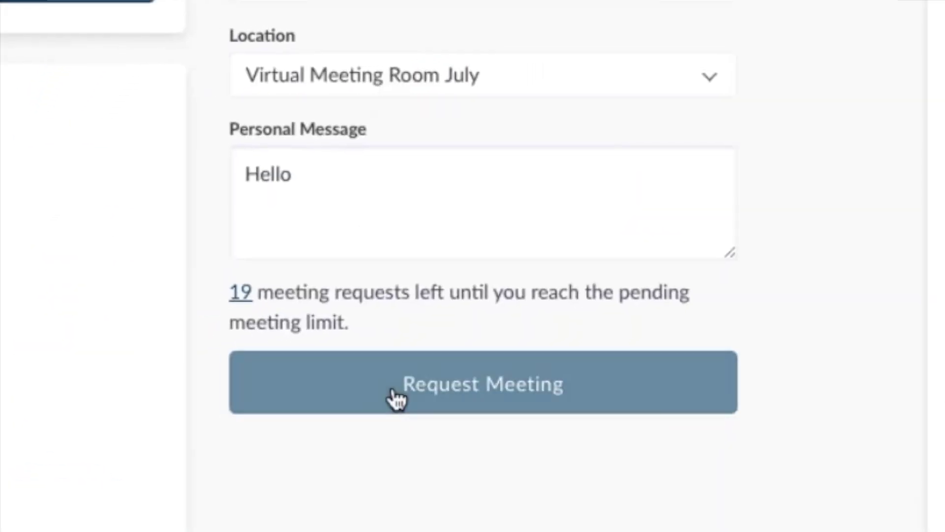
click(395, 397)
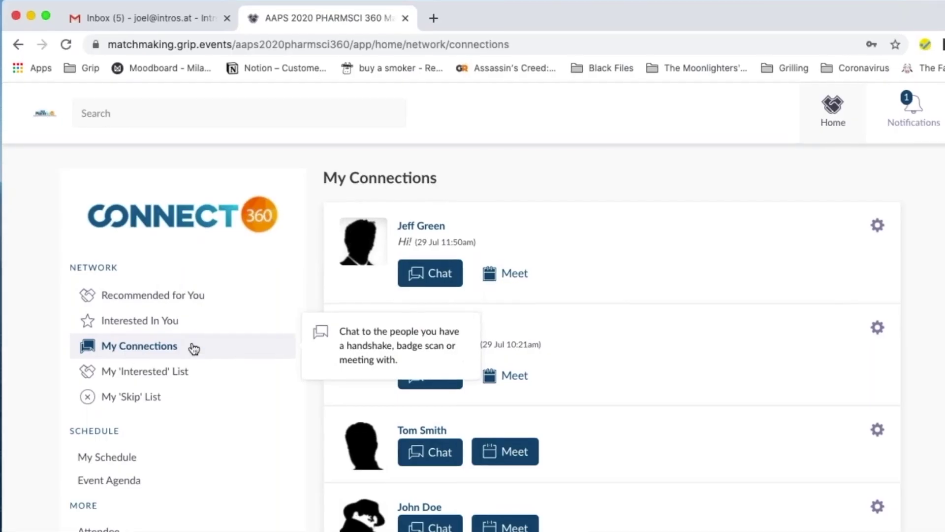
mouse_move(514, 381)
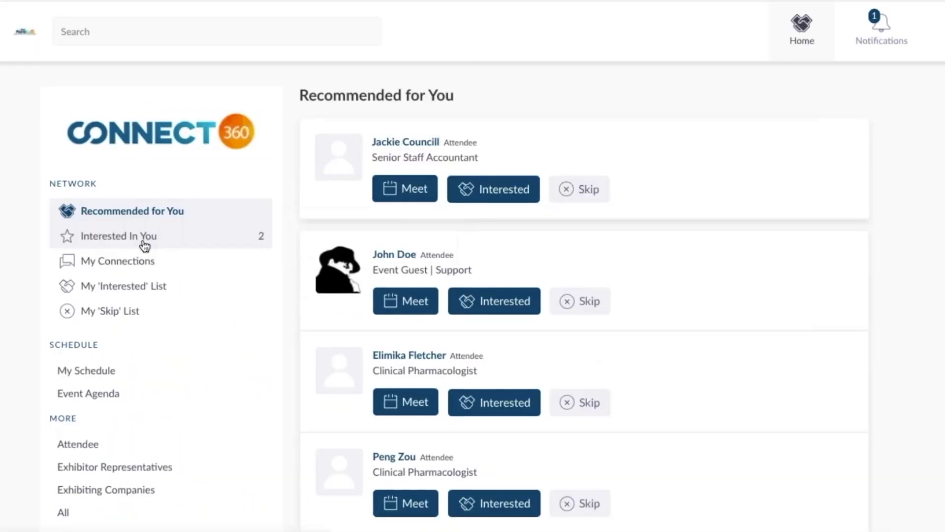
Step: Return interest to the support attendee in Interested In You to create a handshake
click(144, 244)
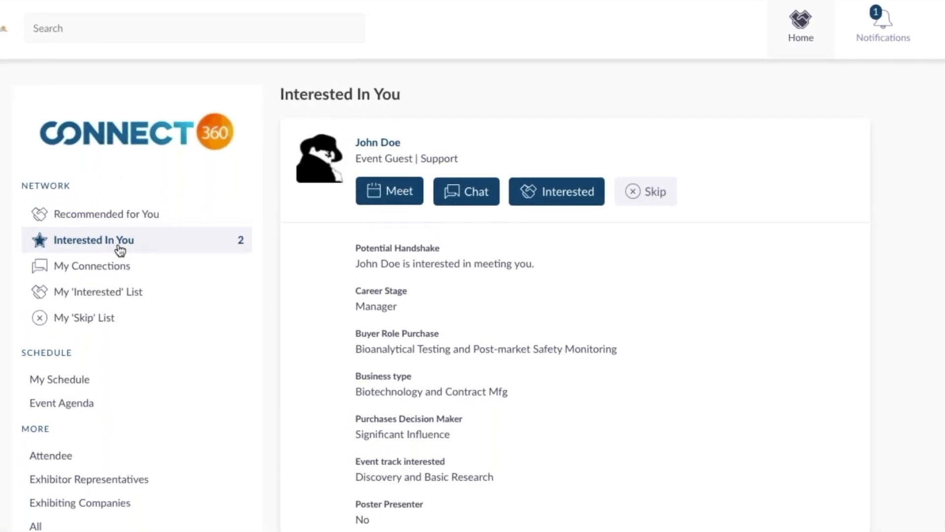
scroll(541, 382, down, 2)
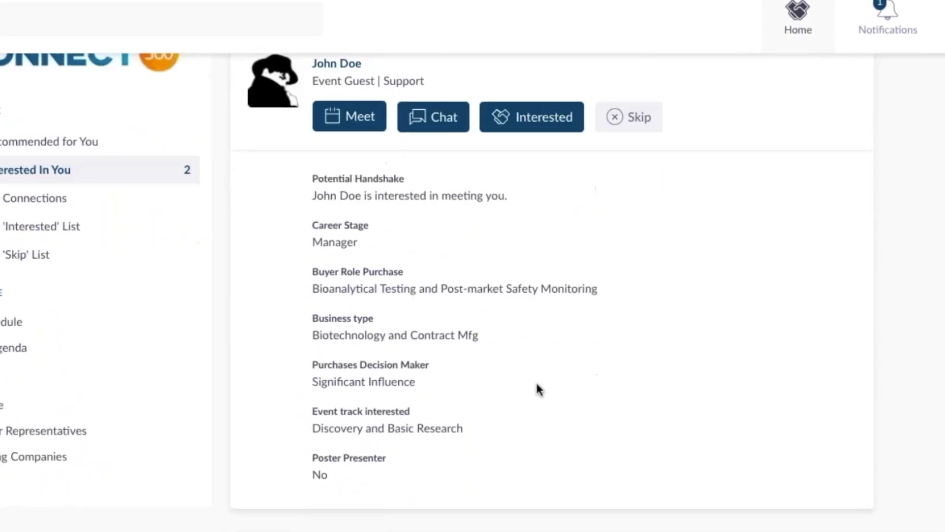
scroll(539, 389, up, 2)
click(551, 186)
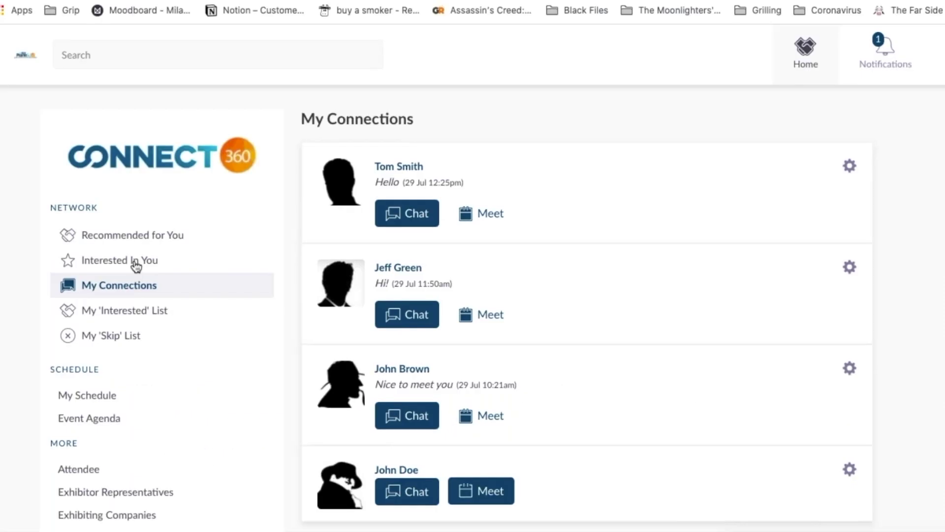
Step: Go back to Recommended for You and open the Attendee directory
click(139, 243)
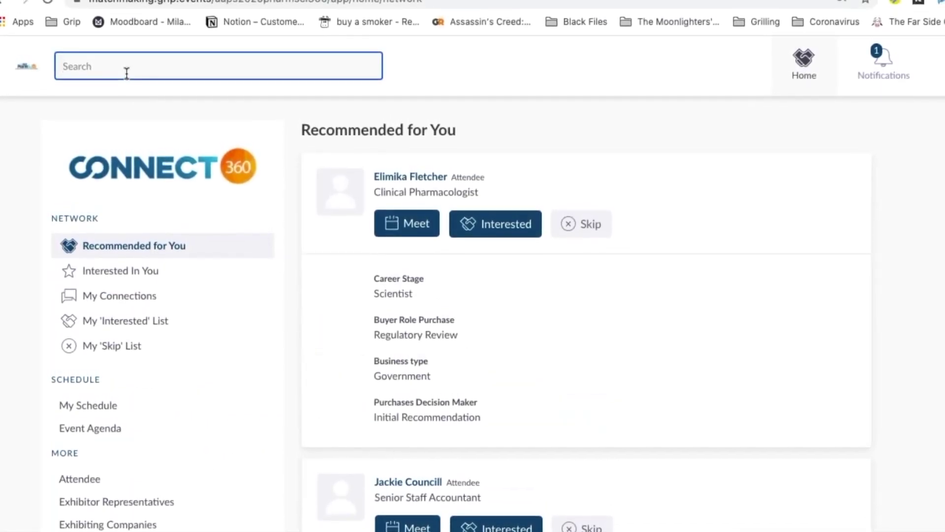
scroll(104, 454, down, 1)
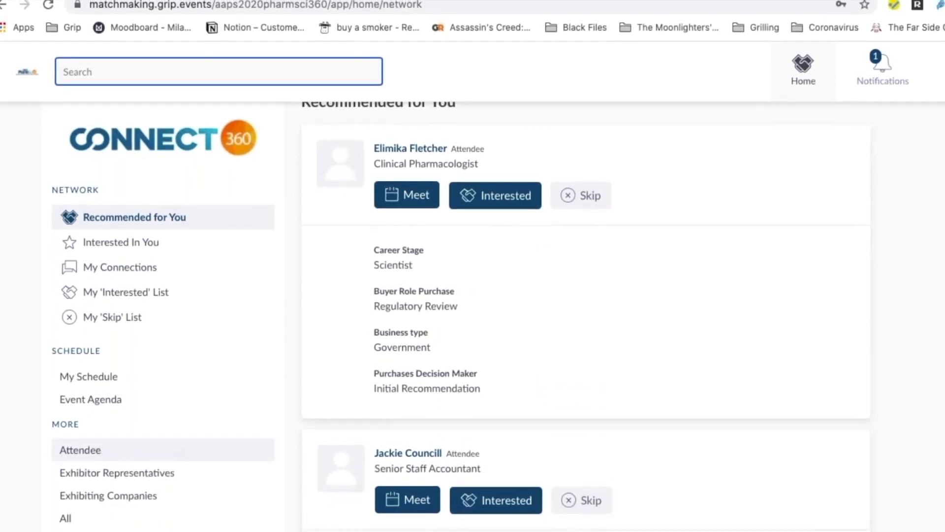
click(104, 450)
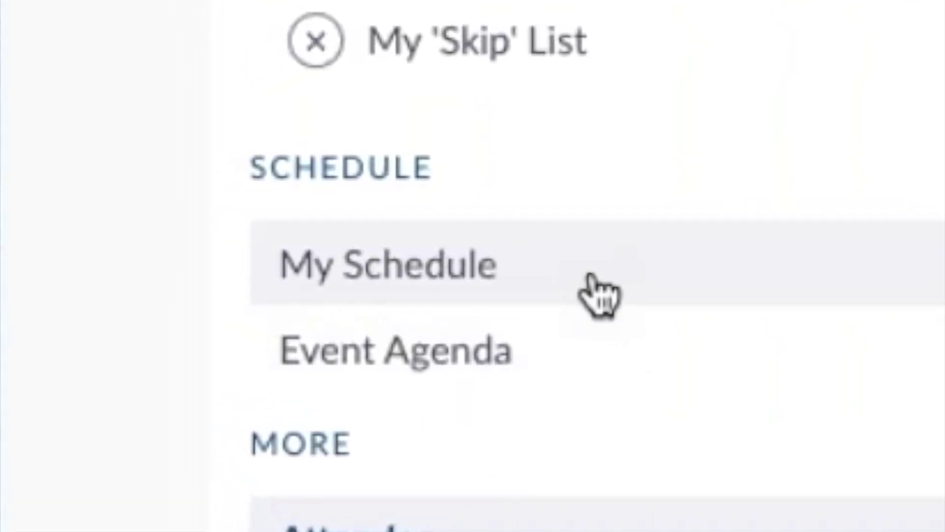
Step: View My Schedule, read the 'You made a new connection' email, then return to Connect360
click(582, 290)
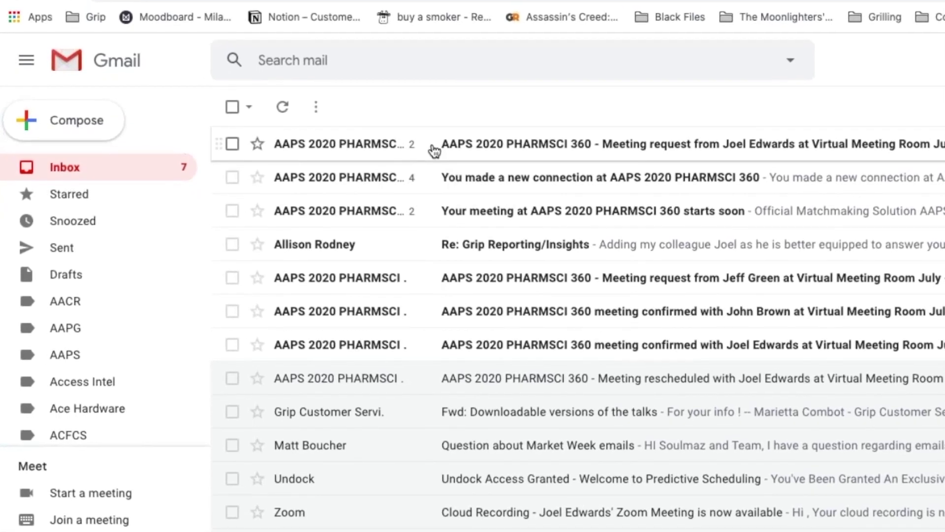
drag(434, 151, 460, 173)
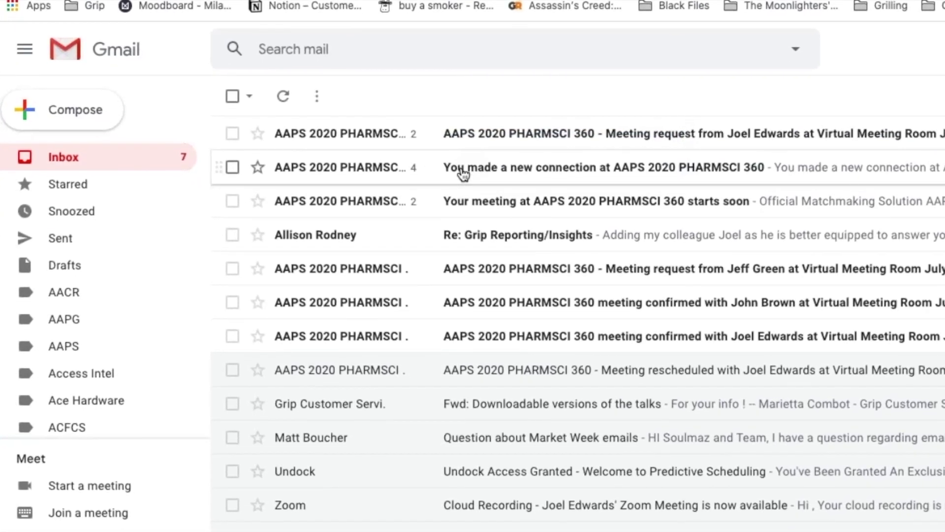
click(463, 172)
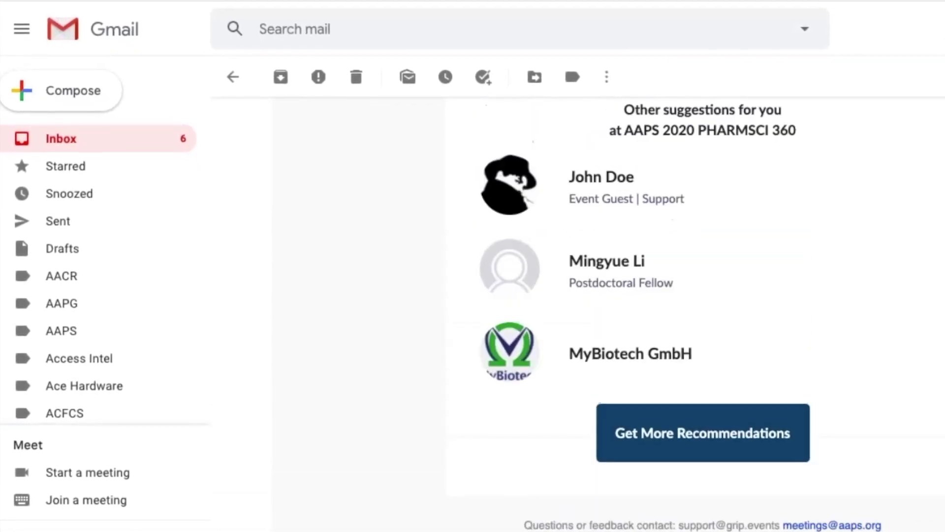
click(345, 35)
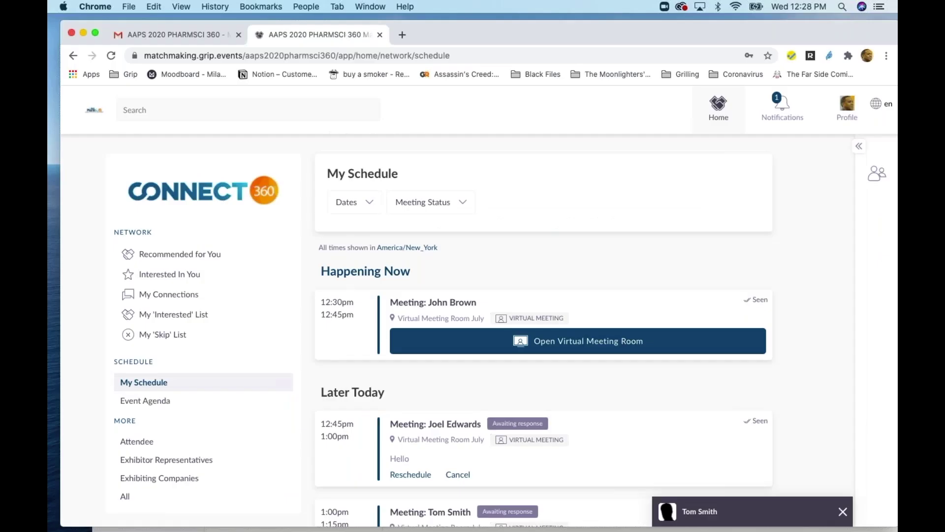
scroll(542, 319, down, 5)
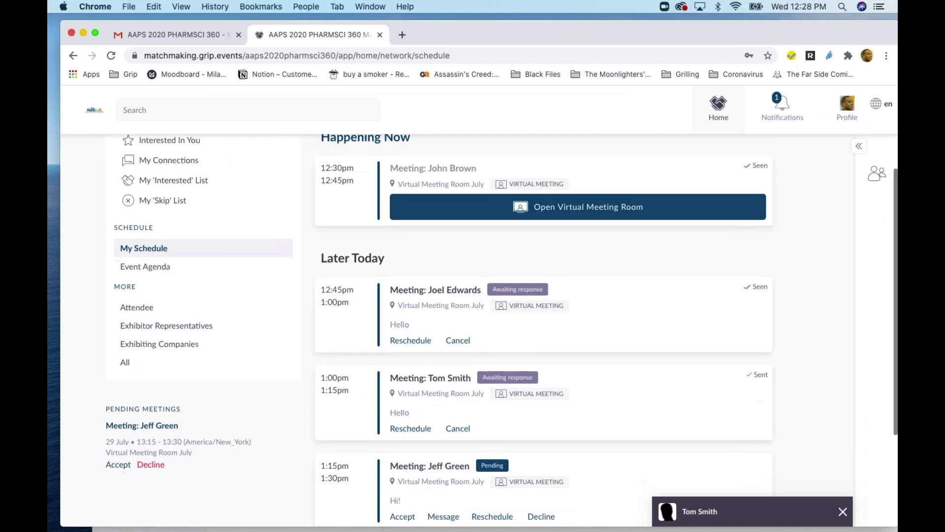
scroll(542, 320, down, 2)
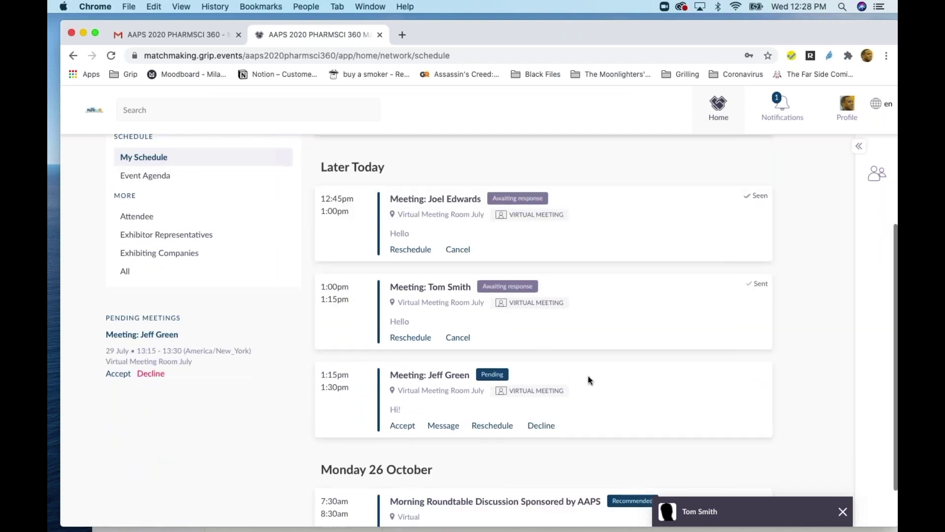
scroll(541, 320, up, 1)
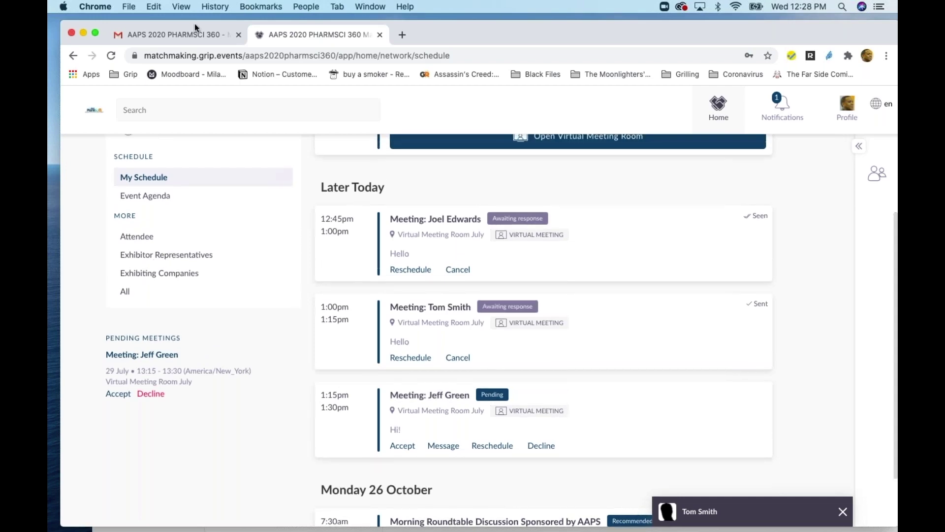
Step: Read the second meeting-confirmed email and expand the earlier message in the Meeting request thread
click(194, 31)
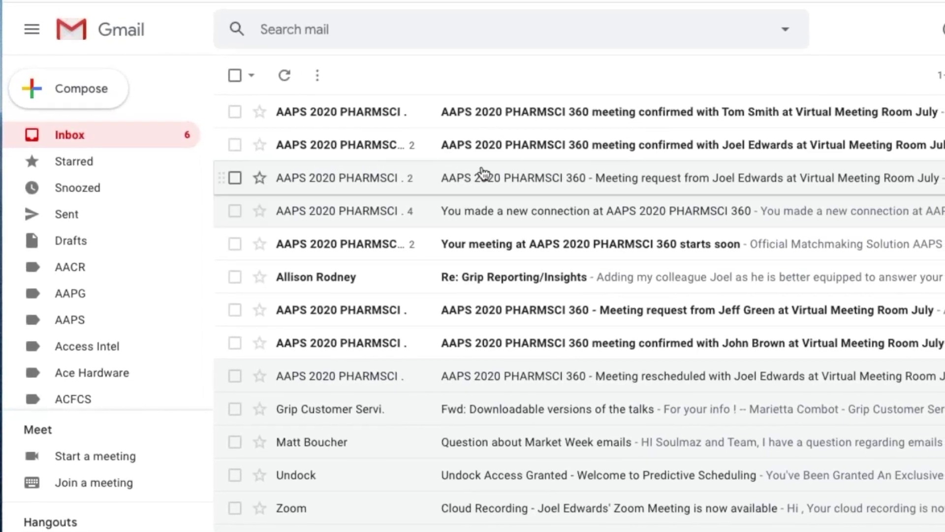
click(480, 146)
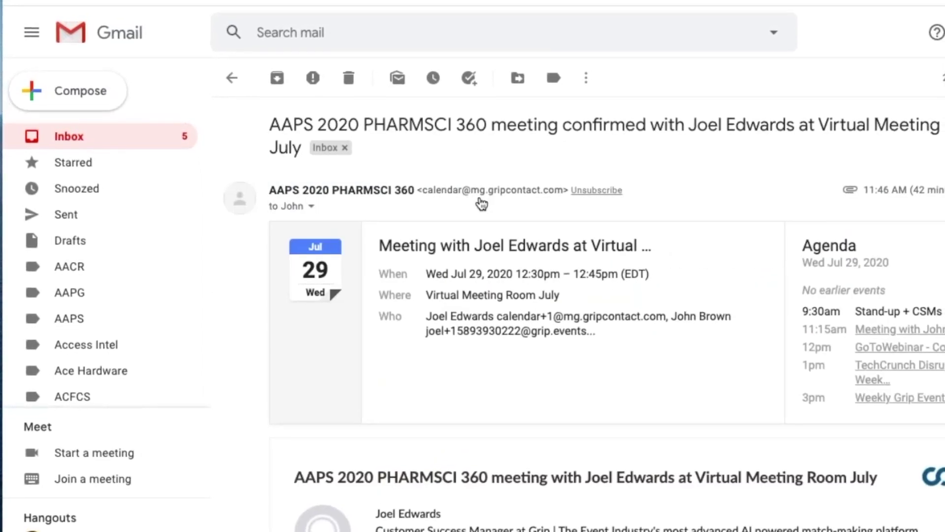
scroll(481, 200, down, 1)
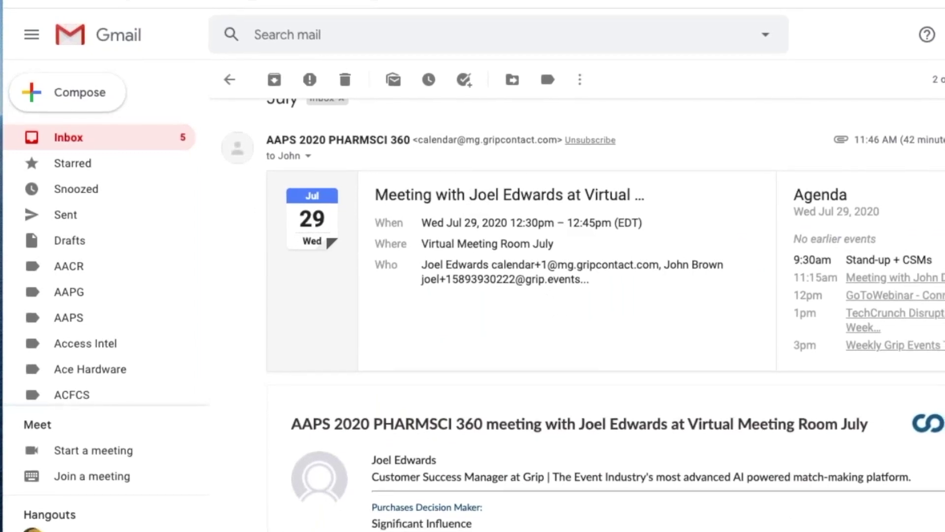
scroll(377, 242, down, 5)
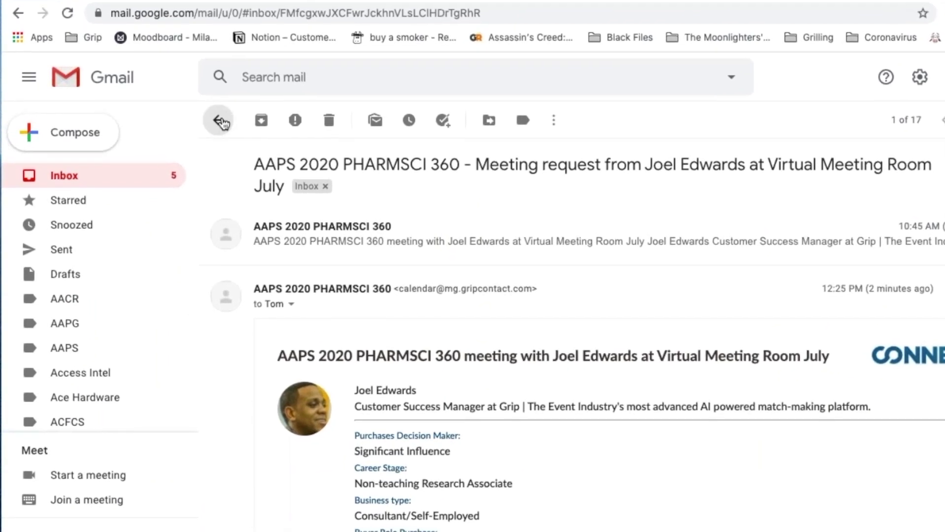
click(383, 239)
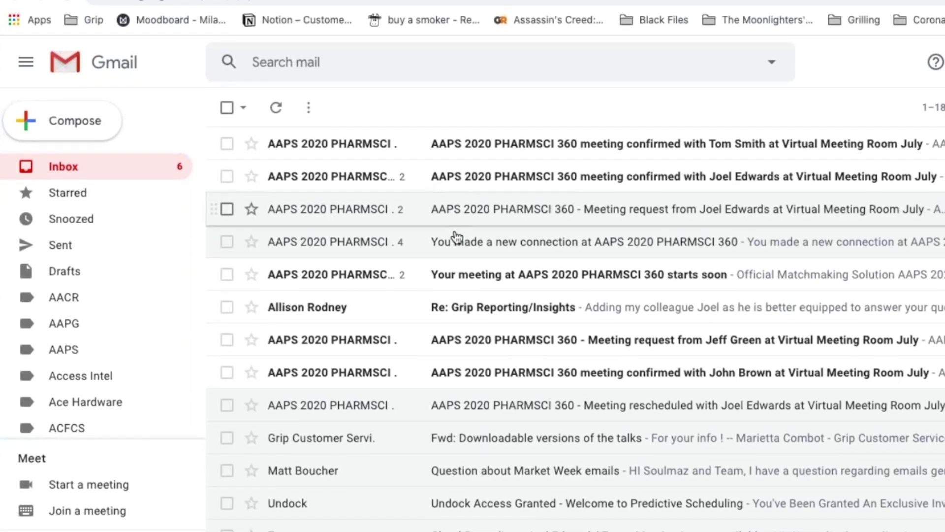
Step: Reread the second meeting-confirmed email and go back to the inbox
click(476, 171)
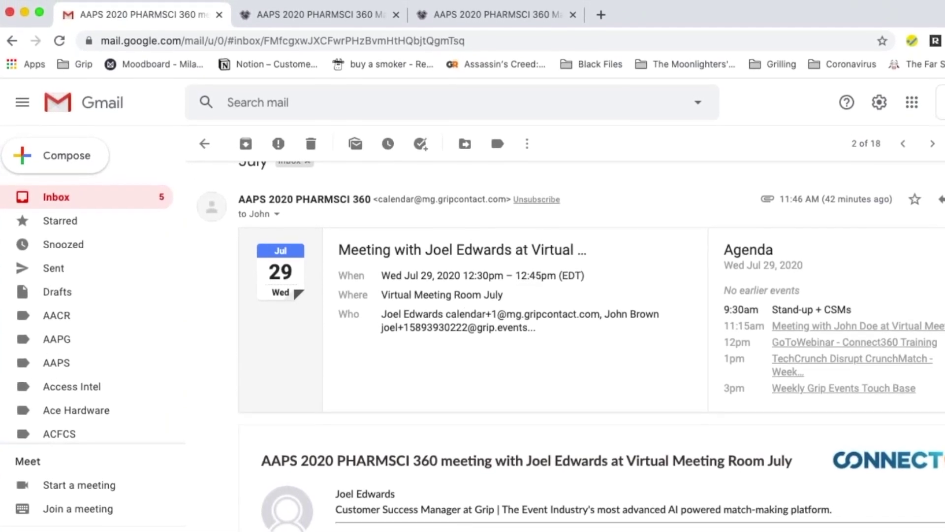
scroll(591, 344, down, 3)
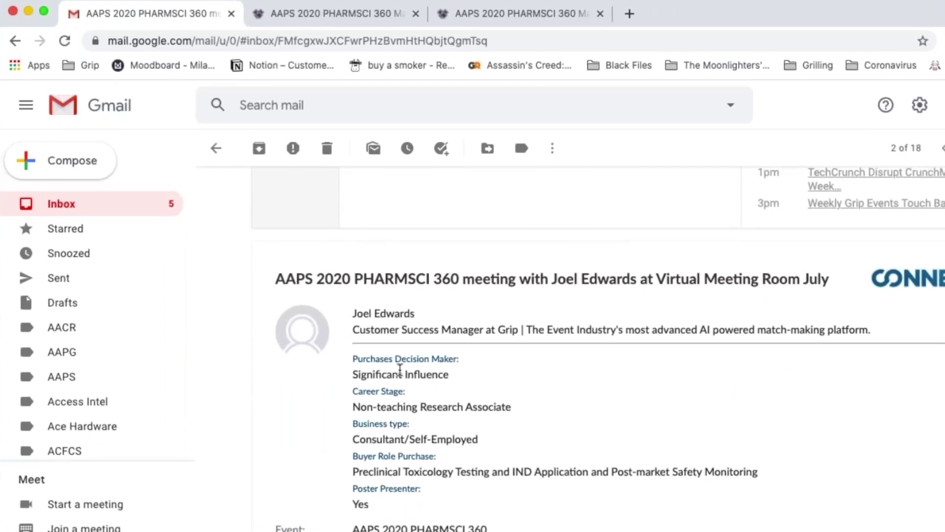
scroll(400, 366, up, 5)
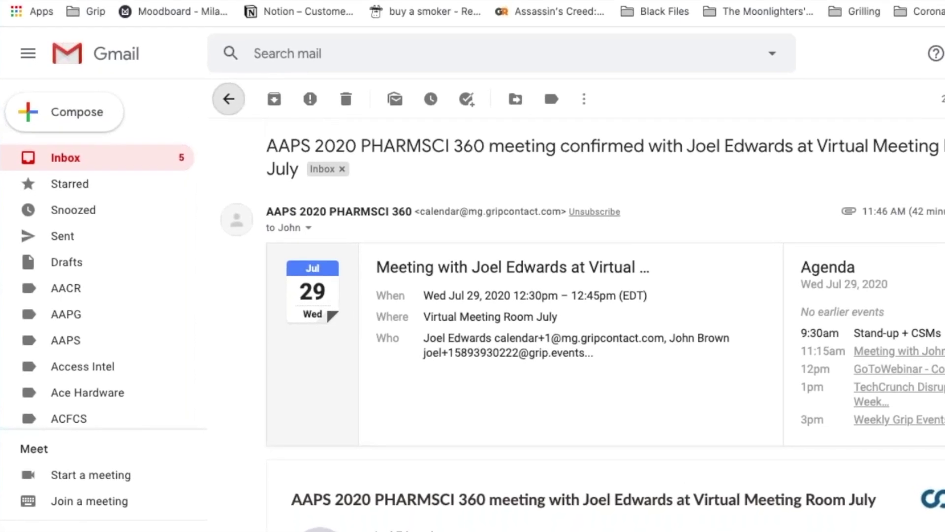
click(229, 98)
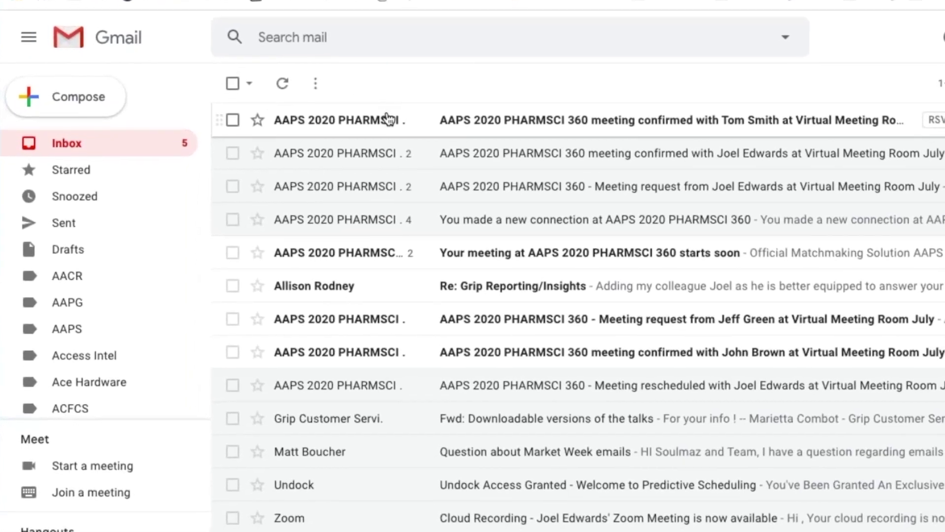
Step: Read the 'Your meeting starts soon' reminder email and go back to the inbox
click(458, 253)
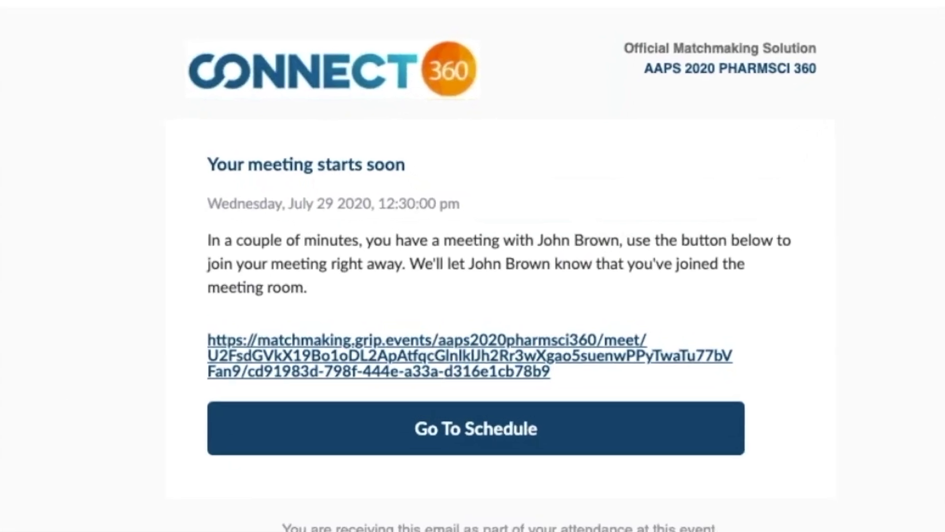
drag(76, 74, 436, 79)
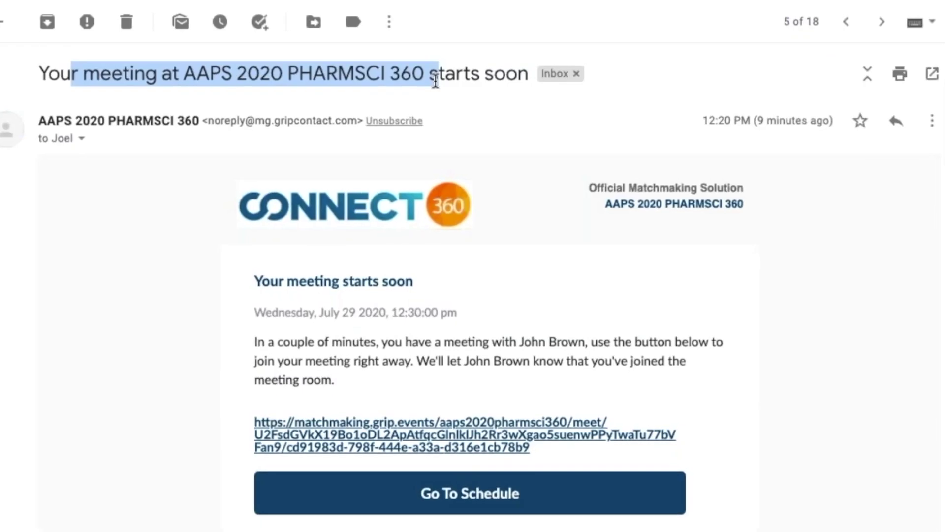
scroll(436, 81, down, 4)
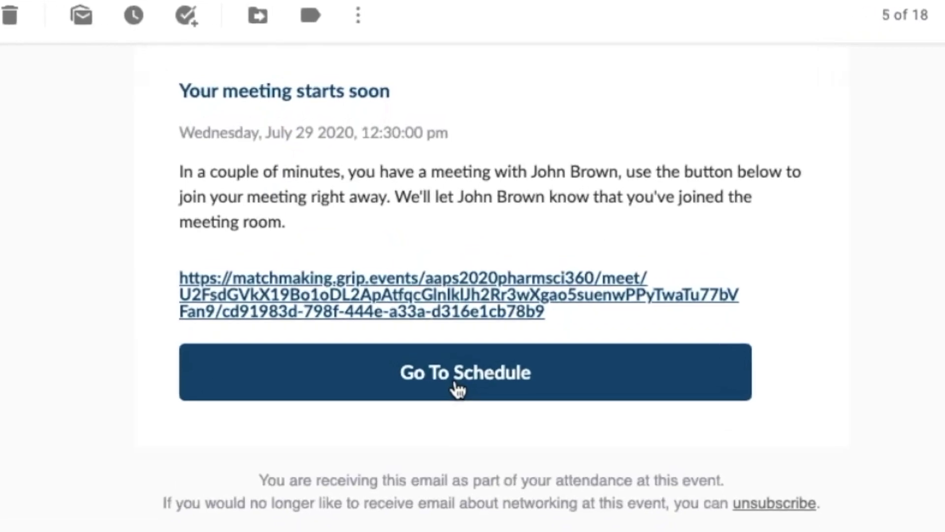
scroll(459, 389, down, 3)
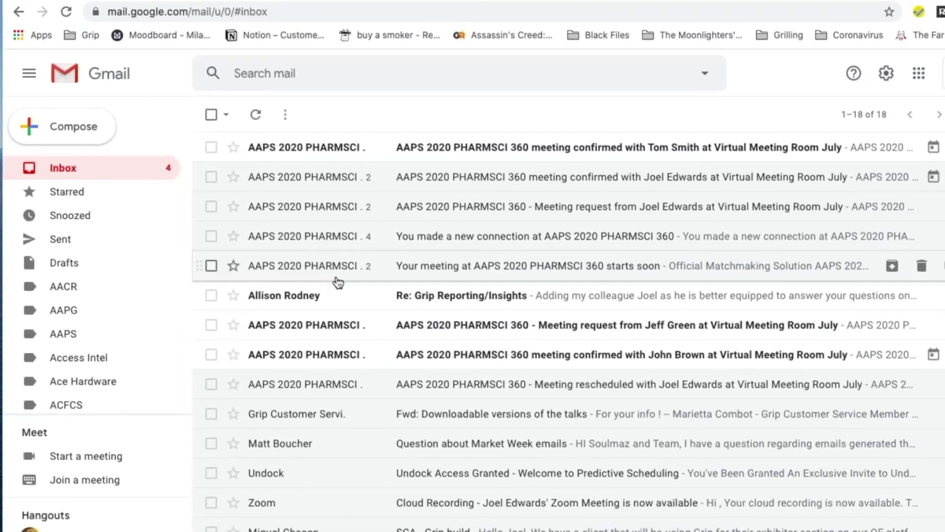
scroll(332, 291, down, 4)
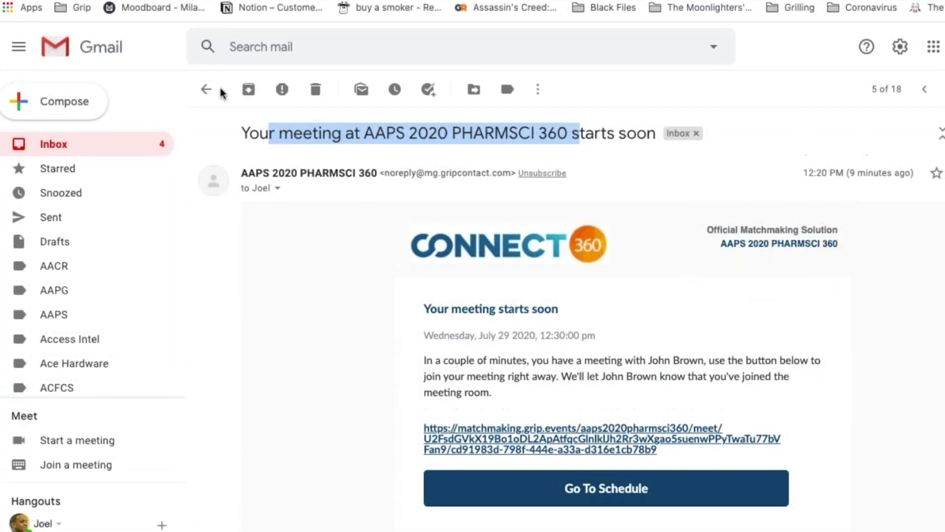
click(207, 90)
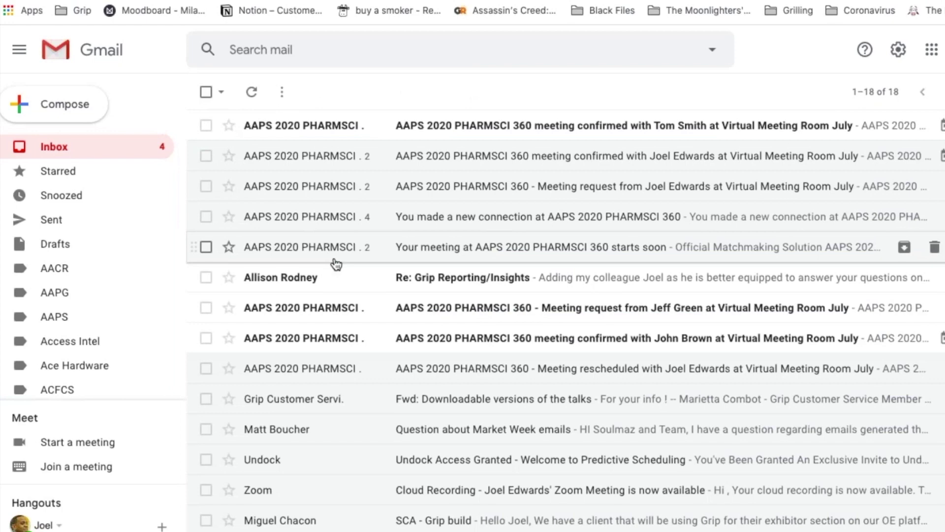
Step: Read the meeting-confirmed email for 29 July 12:30pm further down the list
scroll(330, 294, down, 2)
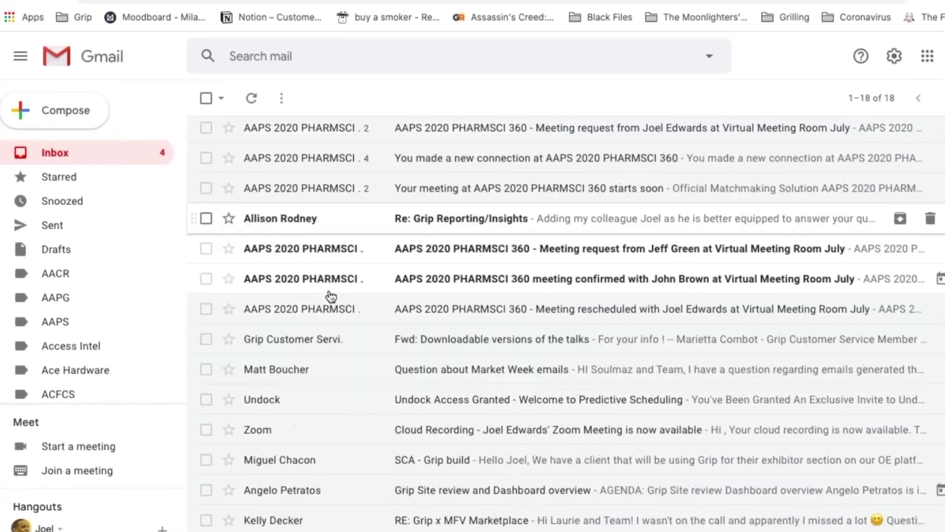
scroll(331, 295, down, 2)
click(317, 227)
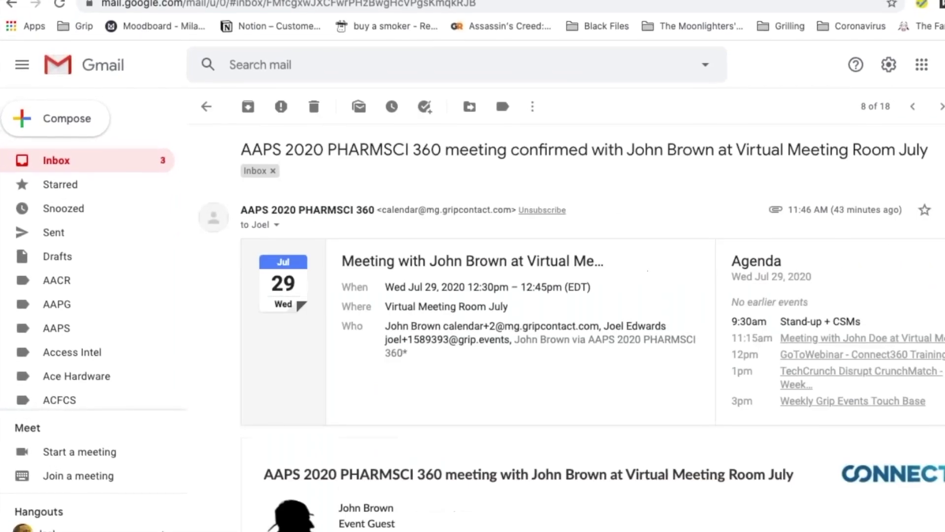
scroll(322, 245, down, 6)
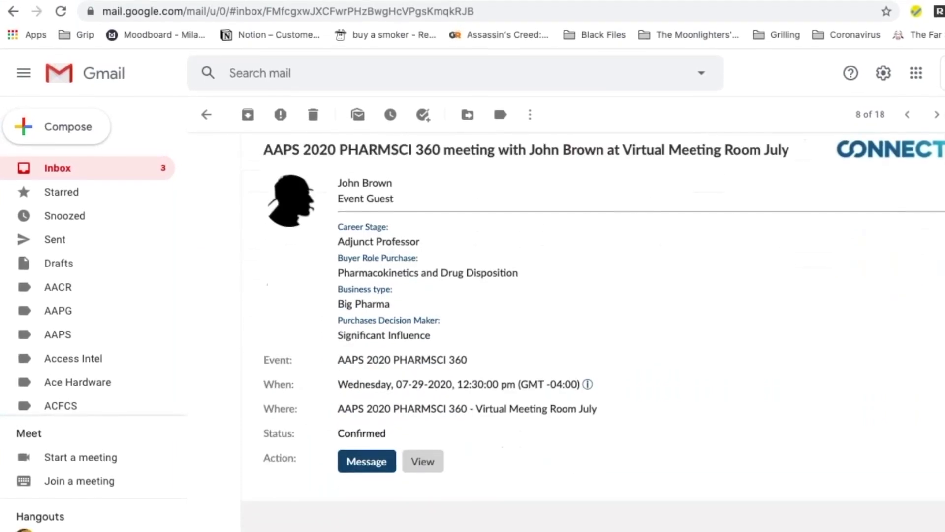
scroll(341, 284, up, 6)
scroll(341, 284, down, 10)
scroll(341, 284, up, 10)
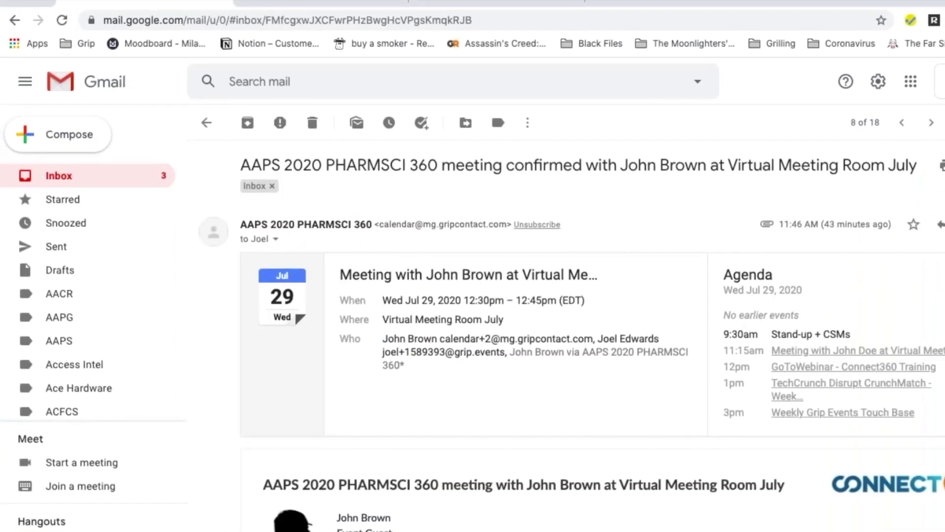
click(211, 128)
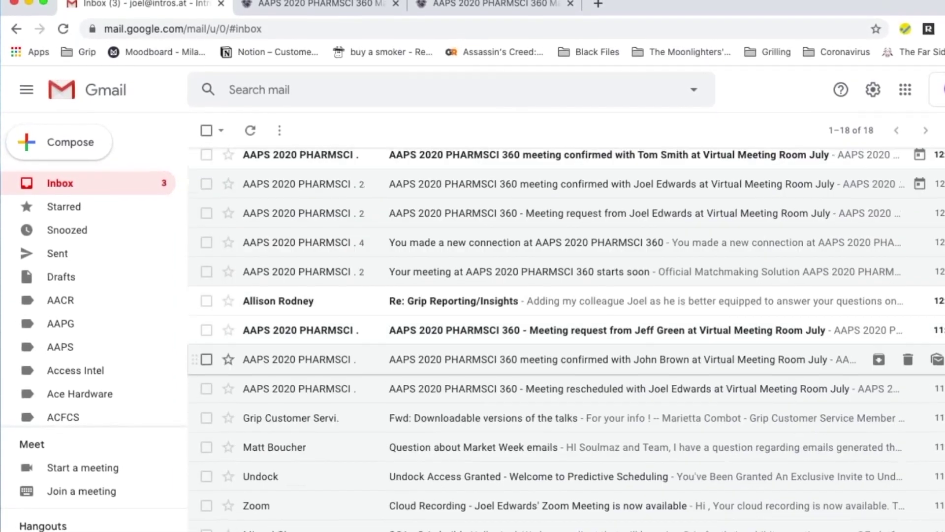
Step: From My Schedule, join the virtual meeting room for the 12:30–12:45 meeting happening now
click(326, 9)
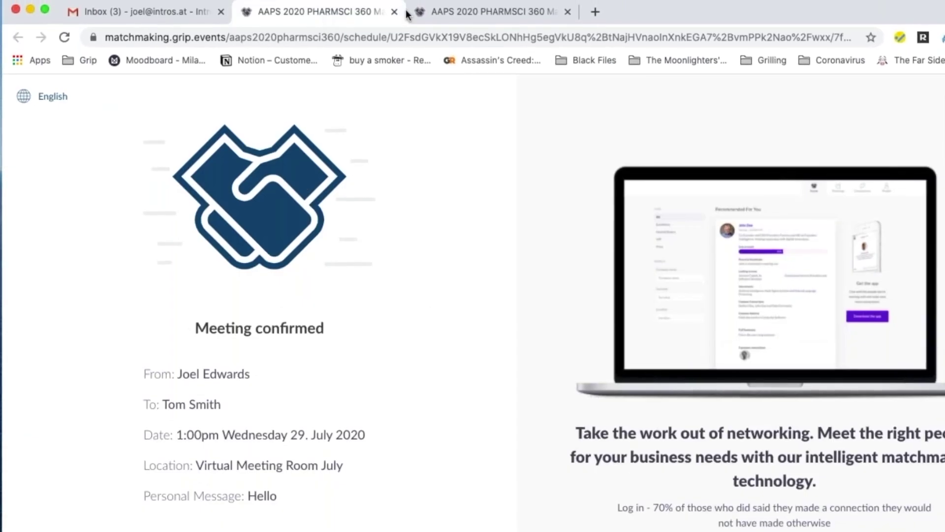
click(417, 17)
scroll(419, 466, down, 4)
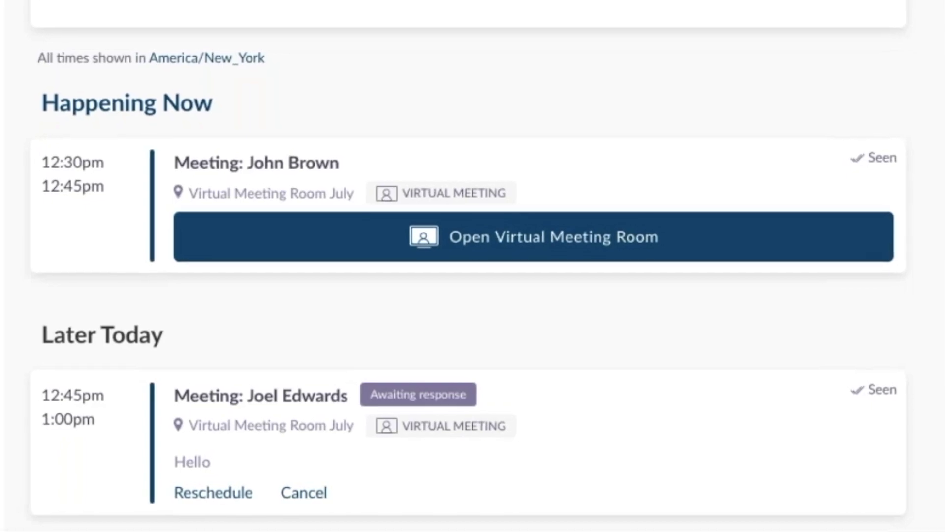
click(612, 235)
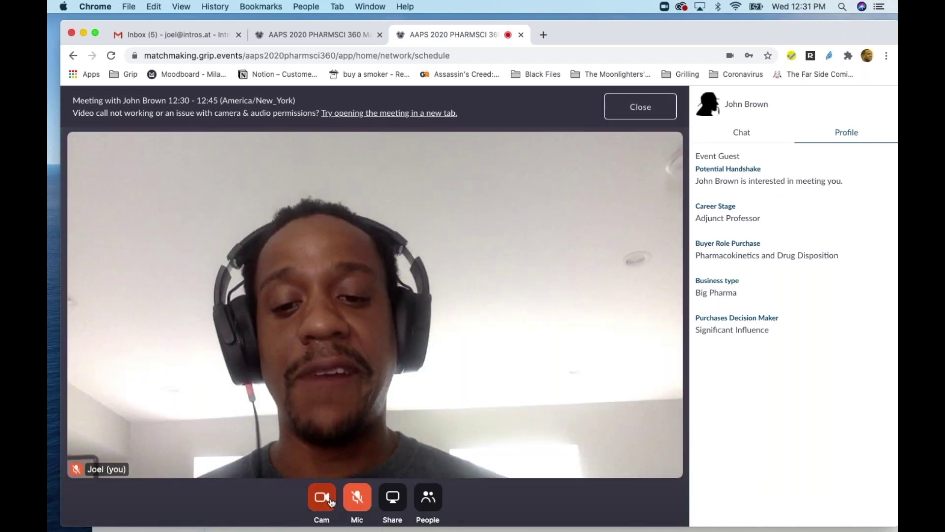
Step: Start screen sharing, then view and close the meeting's participant list
click(392, 497)
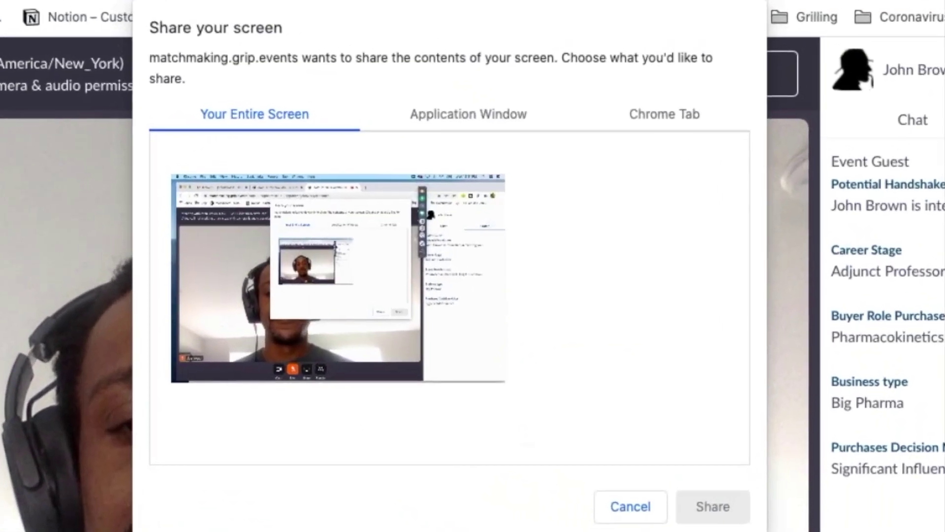
click(635, 443)
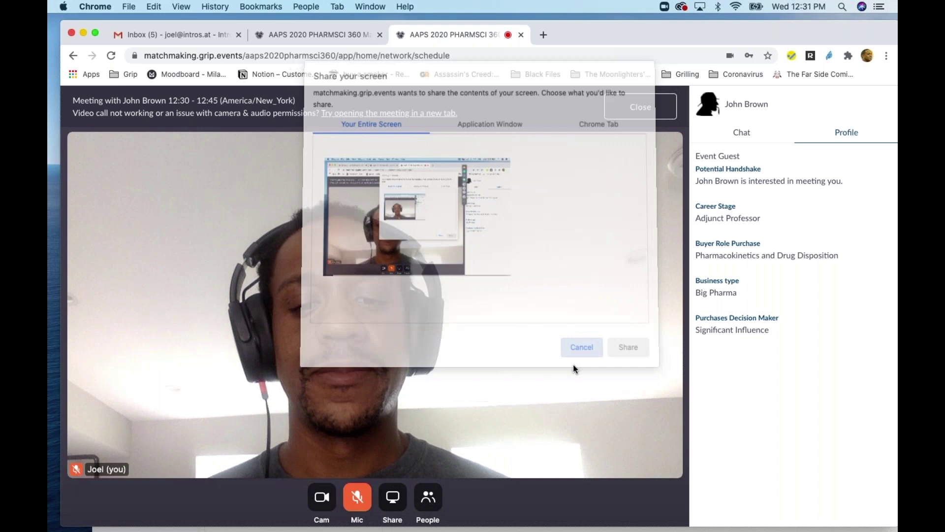
click(426, 500)
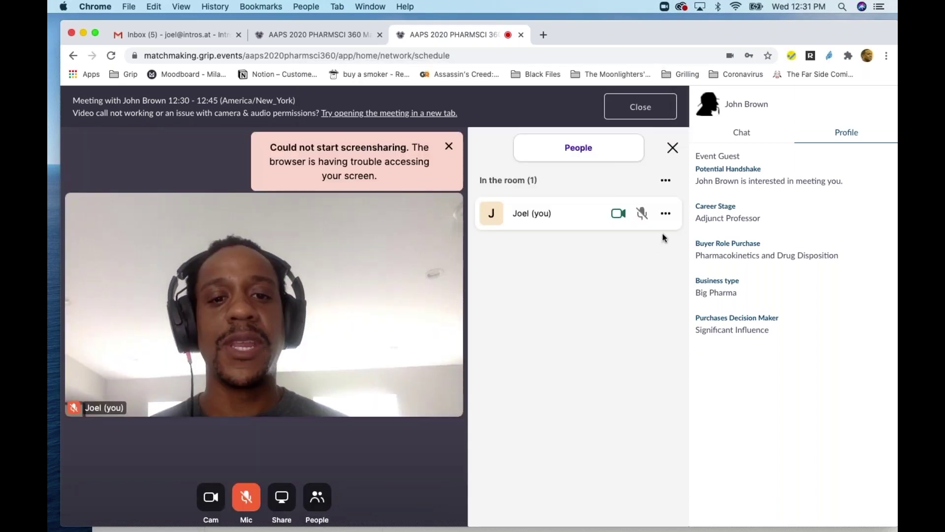
click(672, 147)
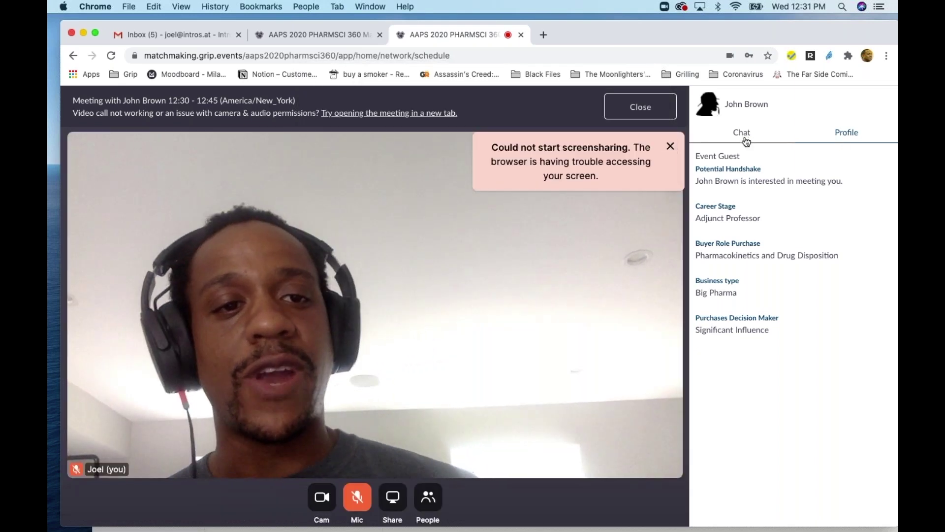
Step: Switch the side panel between Chat and Profile, then leave the meeting room
click(743, 133)
click(834, 129)
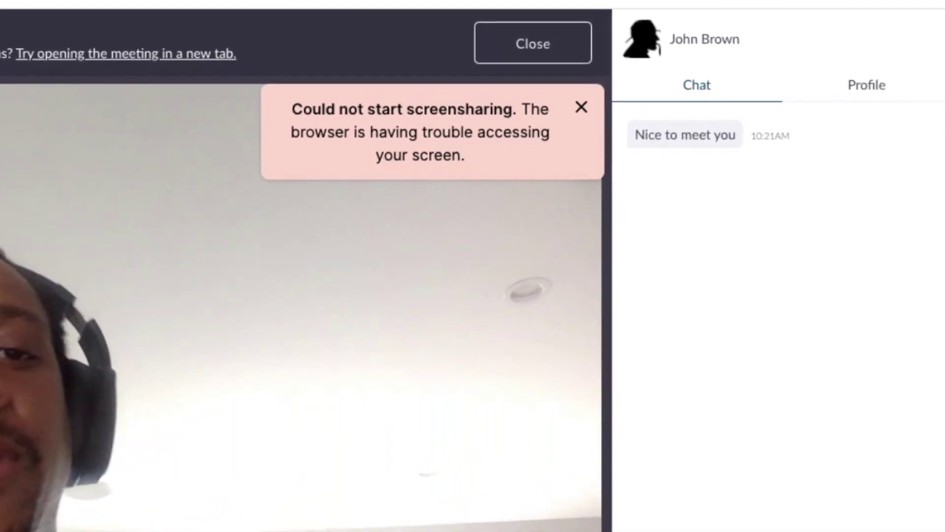
click(850, 91)
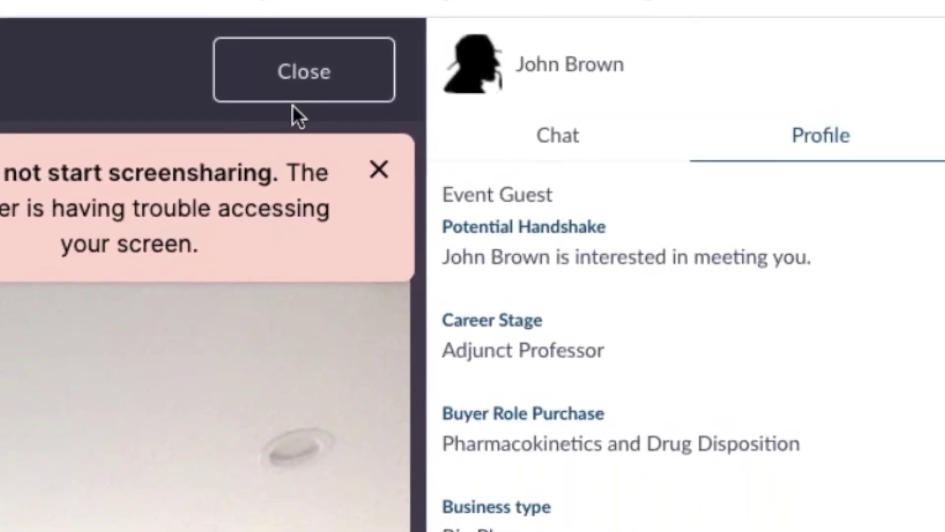
click(294, 98)
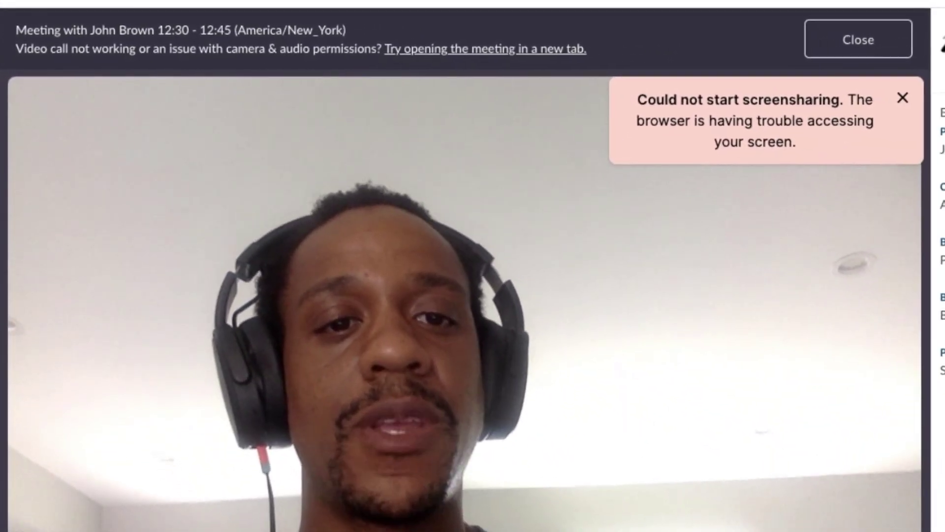
click(849, 49)
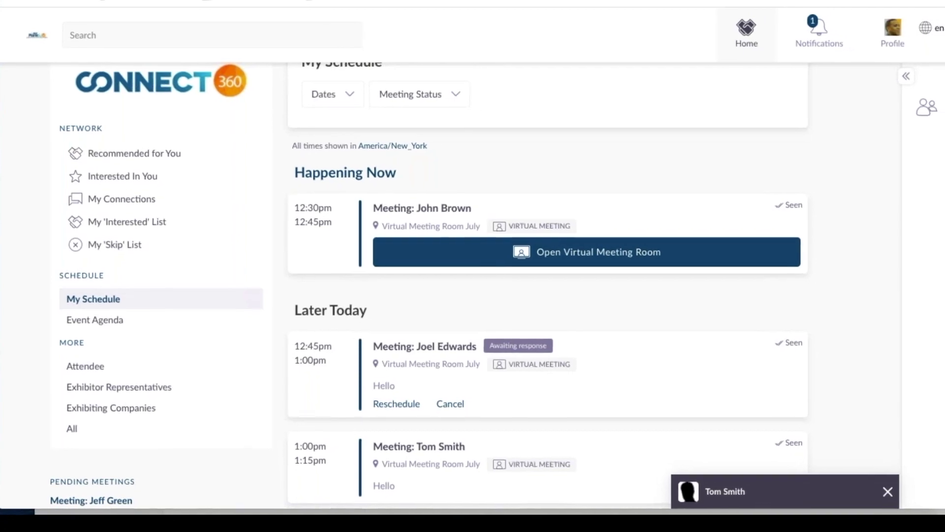
Step: Reopen the virtual meeting room for the current meeting
click(640, 252)
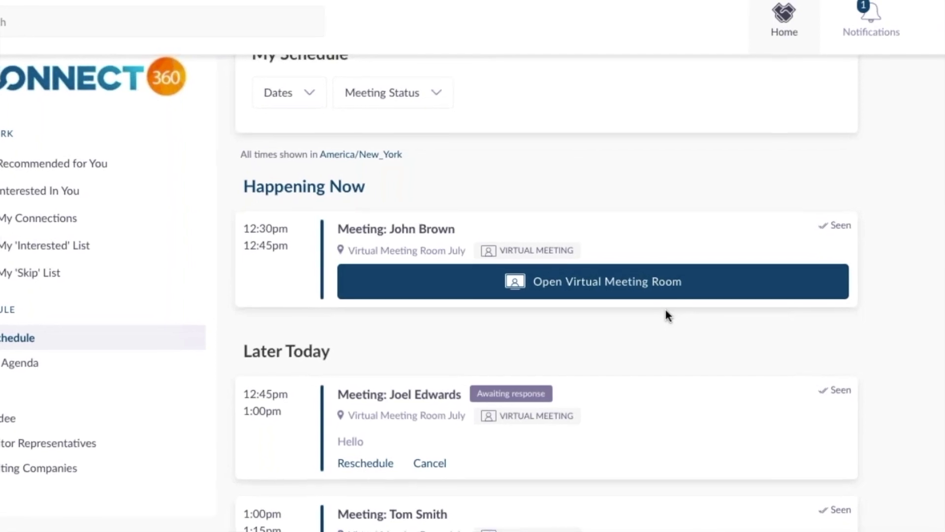
scroll(659, 320, up, 1)
scroll(656, 327, down, 1)
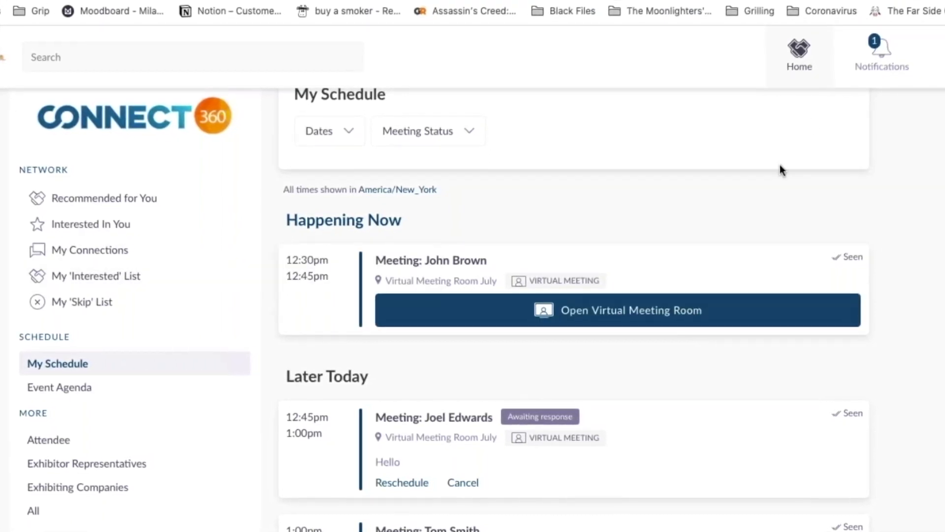
Step: Check and dismiss the notifications list, then scroll through today's scheduled meetings
click(879, 70)
click(724, 394)
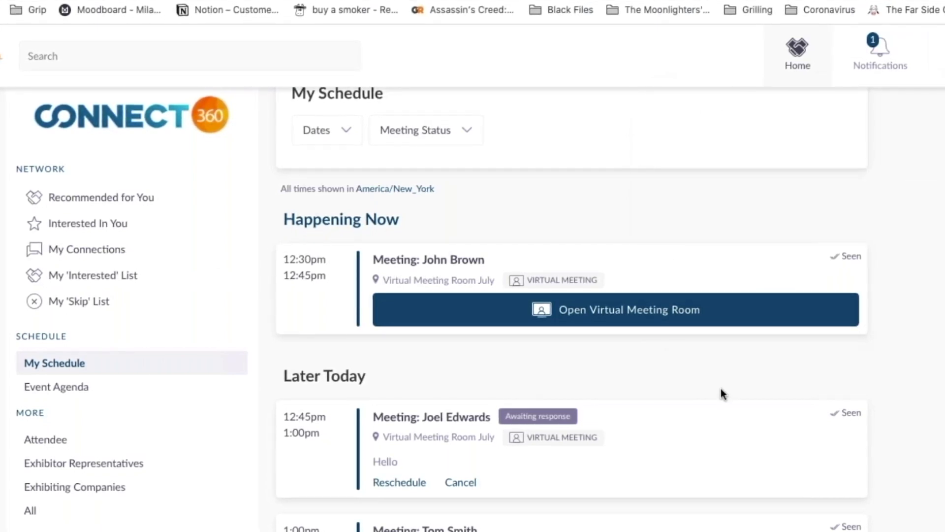
scroll(722, 392, down, 1)
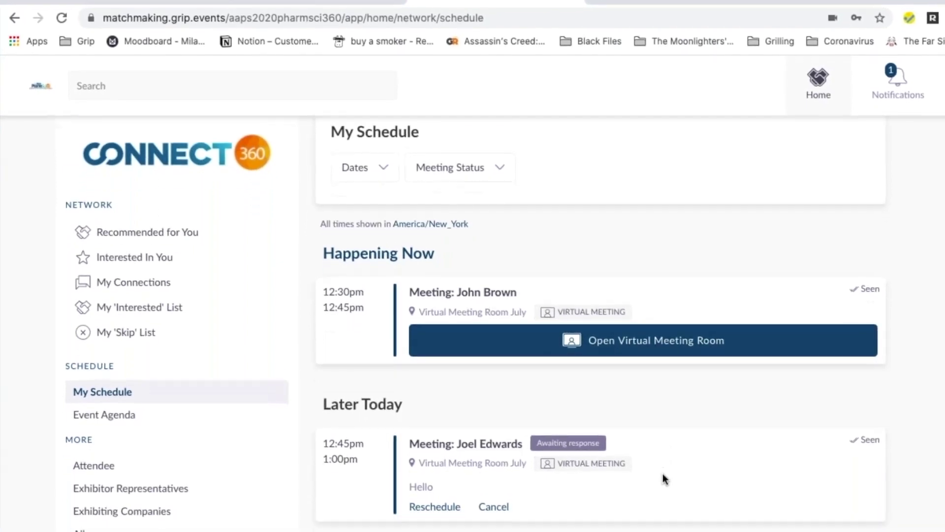
scroll(662, 474, down, 2)
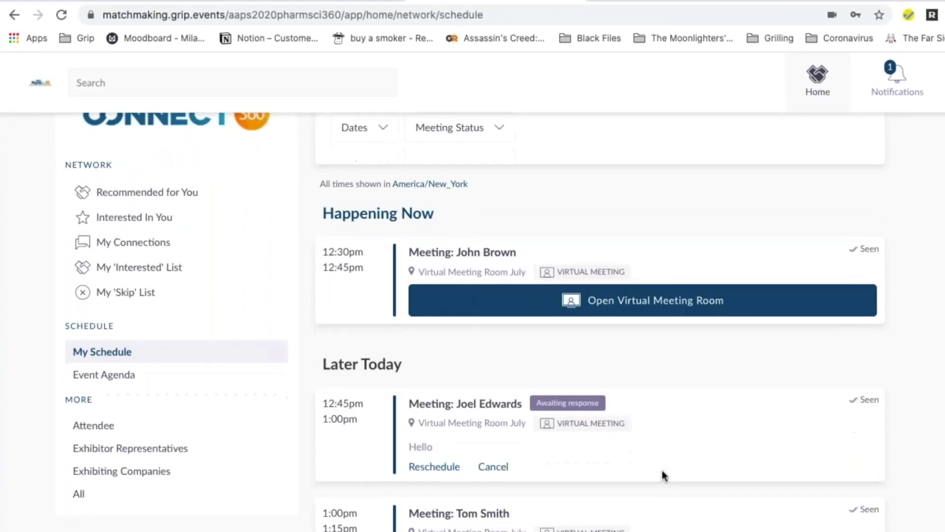
scroll(660, 465, down, 2)
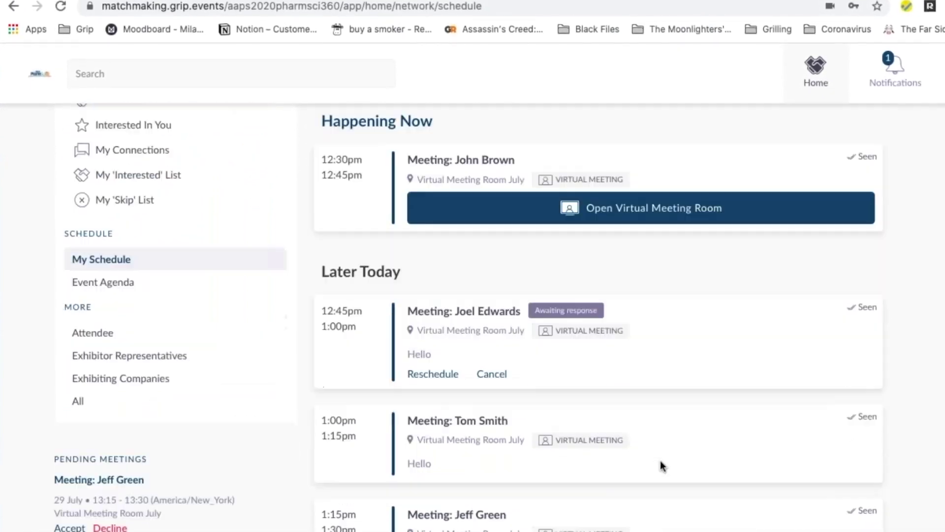
scroll(660, 464, up, 4)
Step: Open the Edit Profile page and scroll down toward the Generate CSV export
click(874, 48)
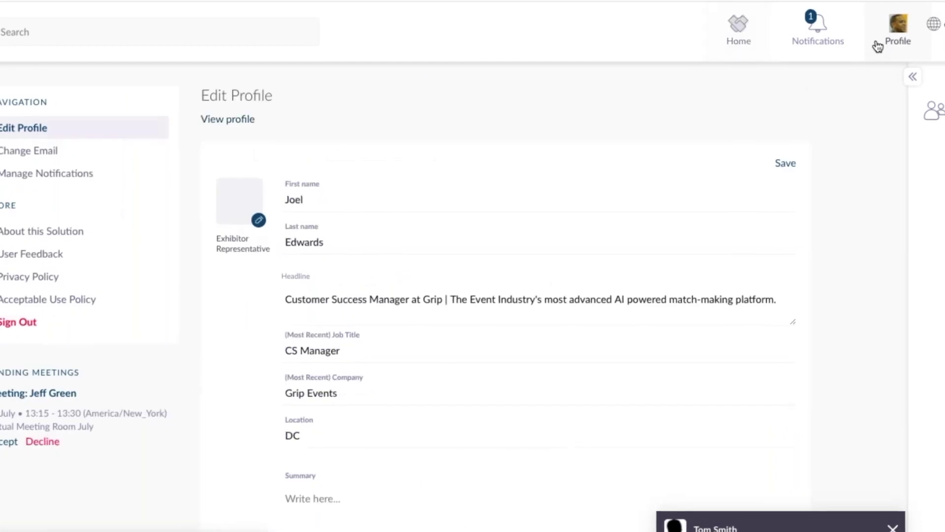
scroll(138, 299, down, 2)
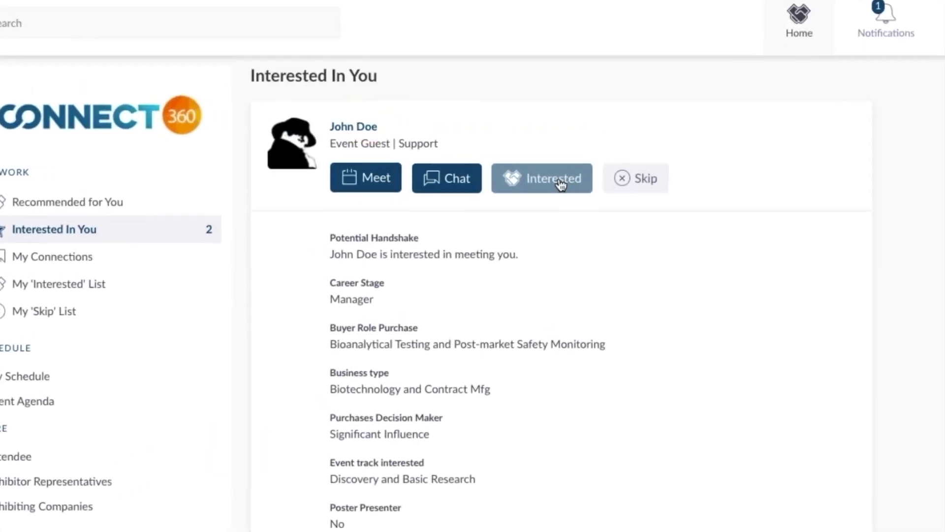
Step: Mark Interested on the Support Event Guest, then begin login at the Email field
click(576, 178)
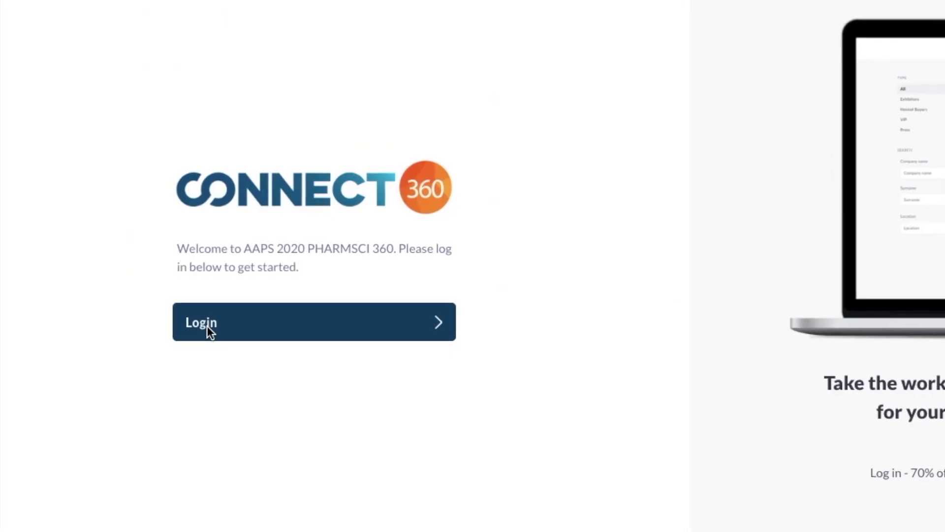
click(217, 338)
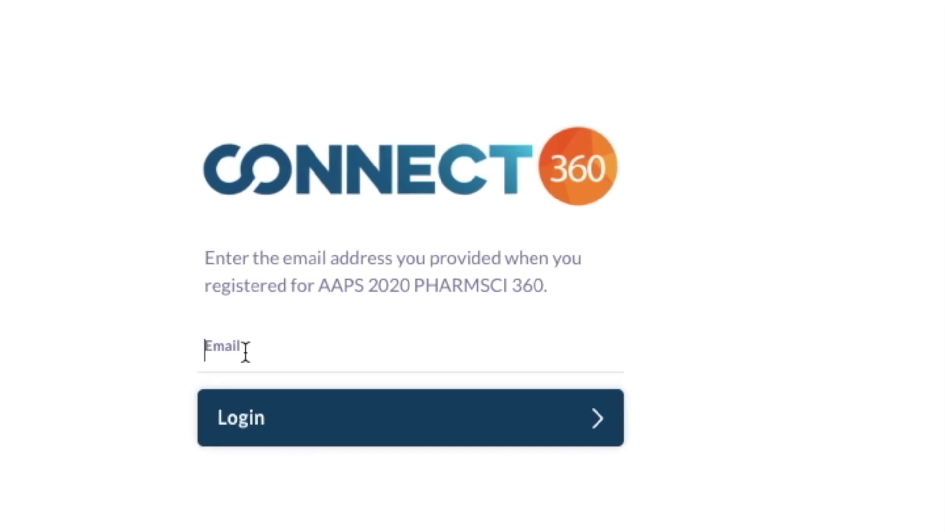
click(233, 337)
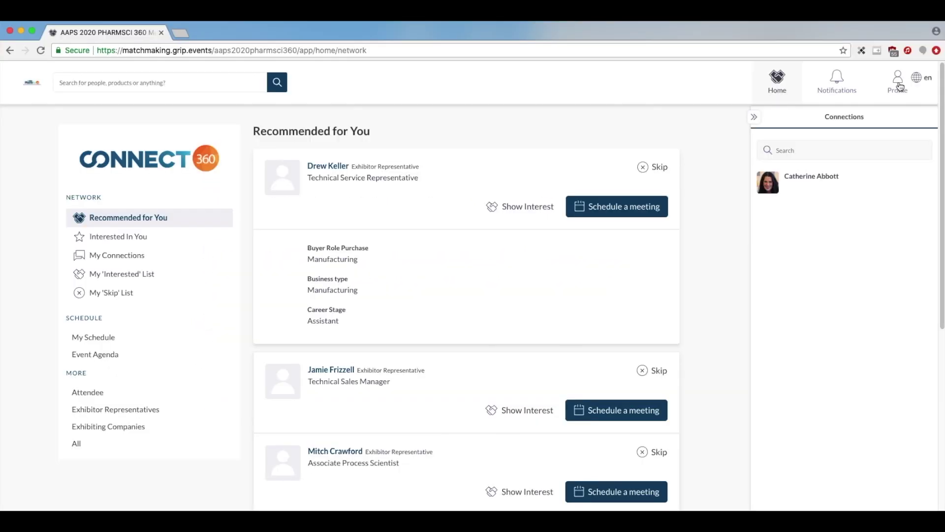
Step: In Edit Profile, enter the headline 'Analytical Chemist, Strategic Sourcing Subject'
click(897, 79)
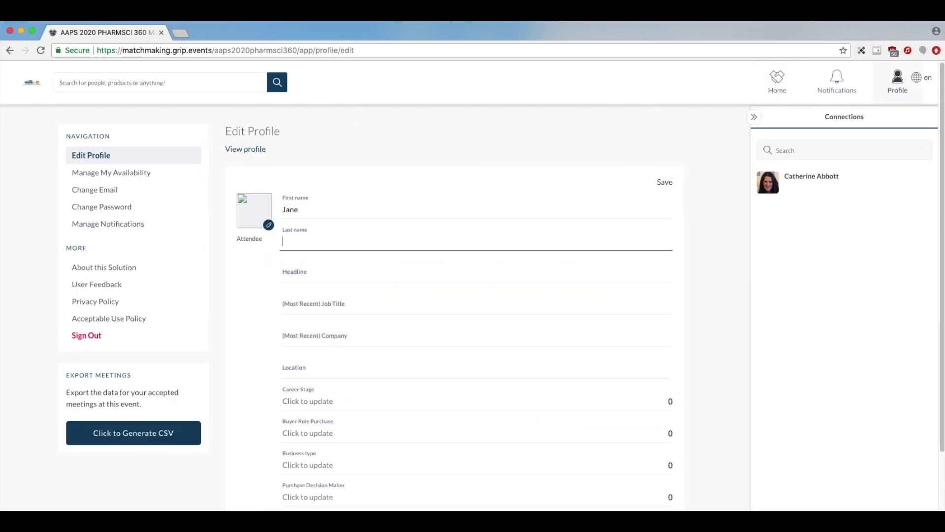
click(301, 271)
text(Analytical )
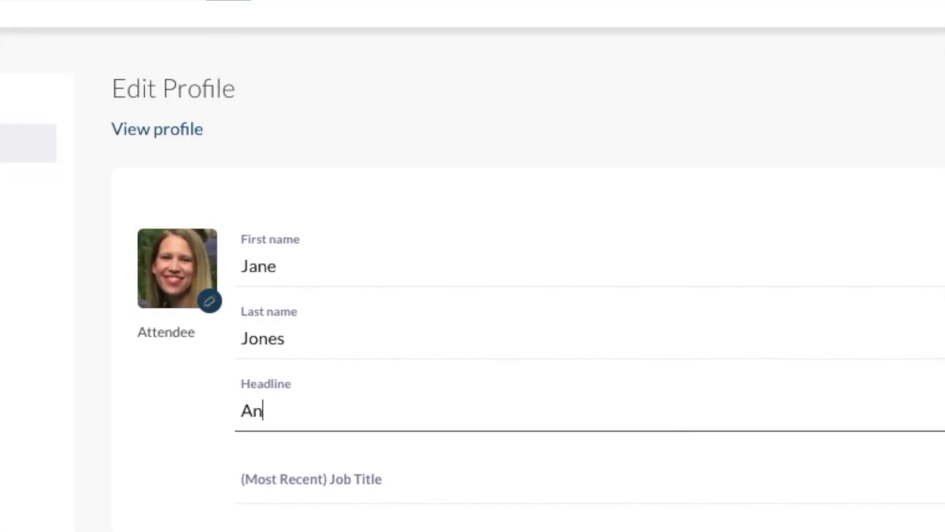
text(Chemist, Strategic)
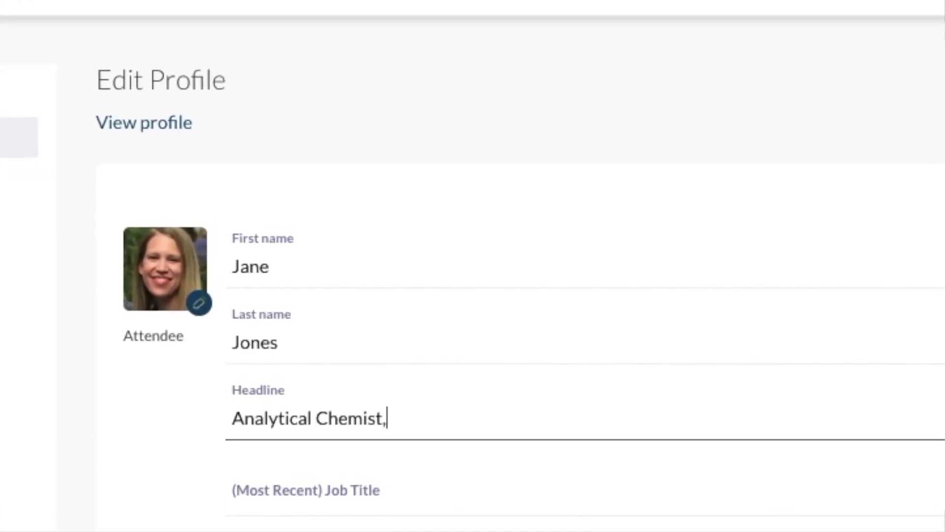
text( Sourcing Sub)
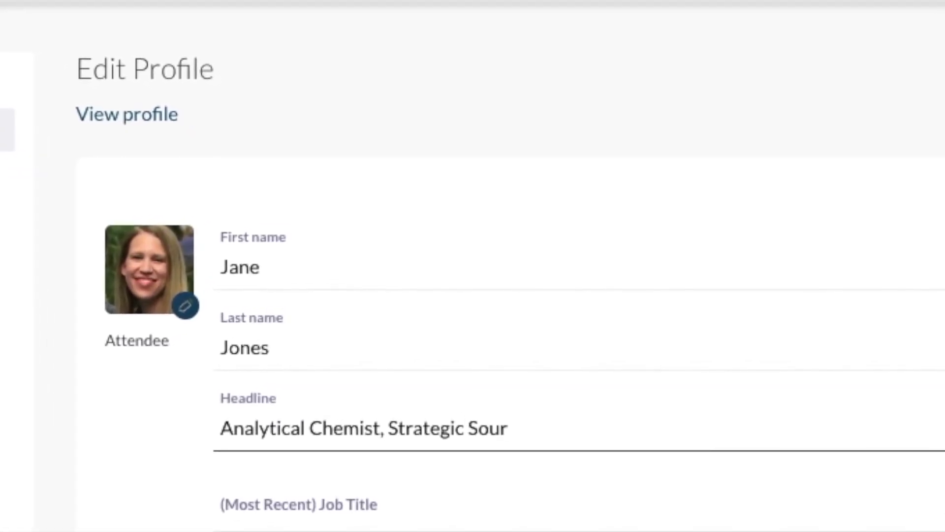
text(ject)
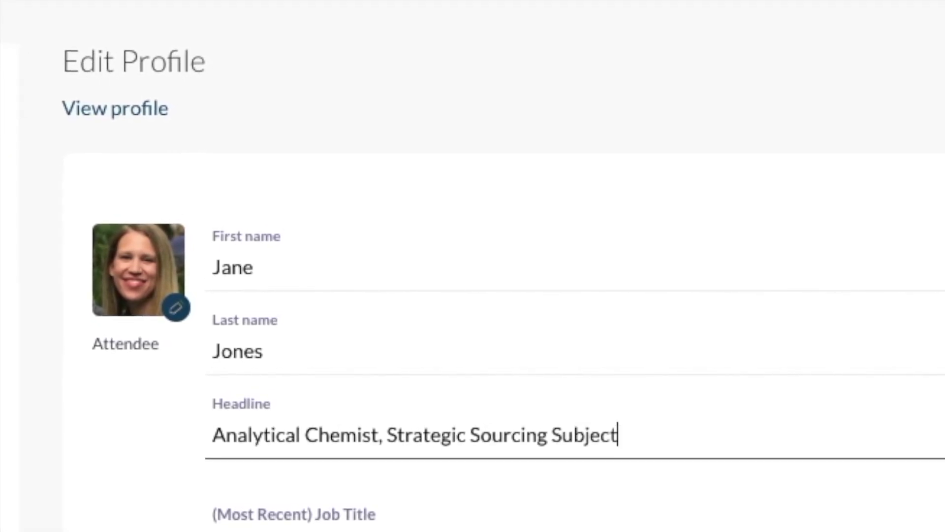